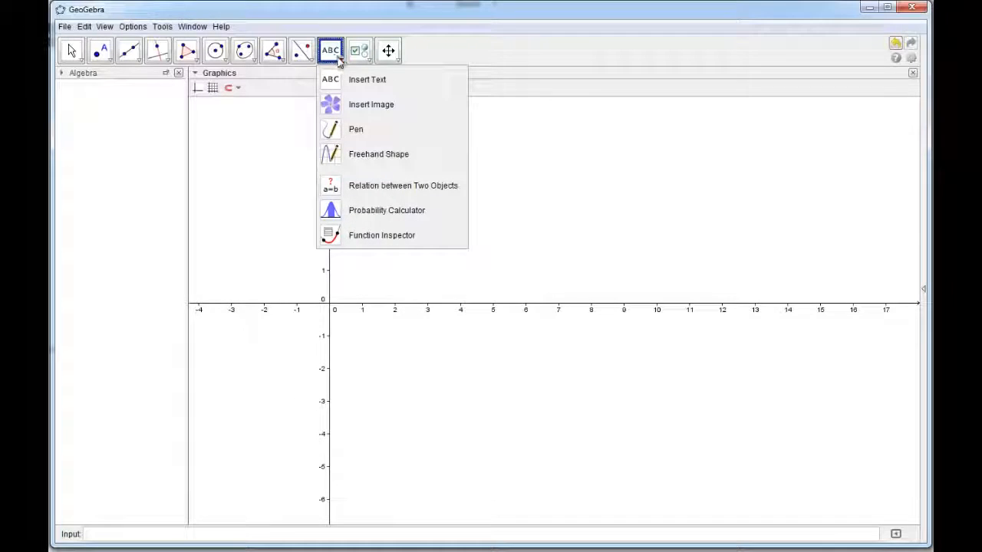
# Step: Place a new point at (3, 1)
pyautogui.click(337, 60)
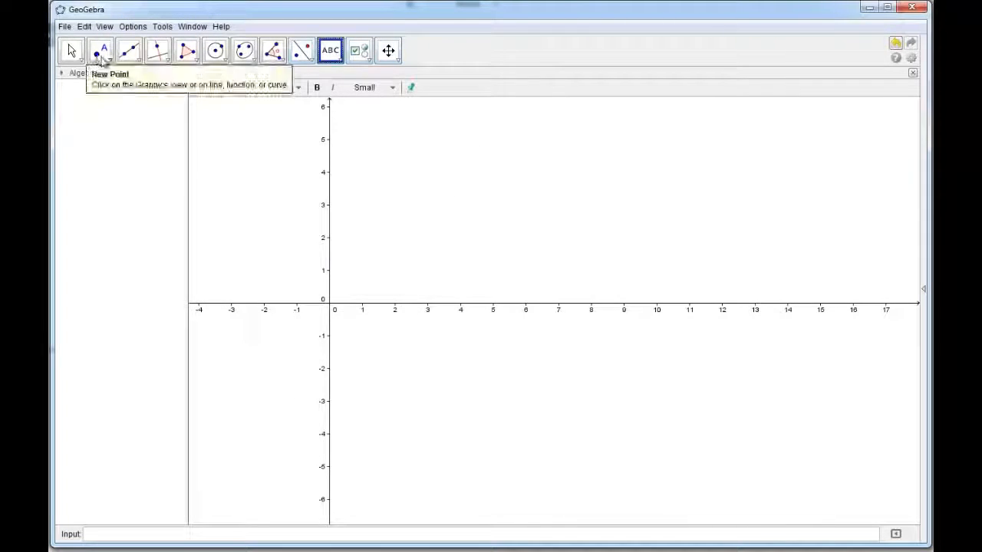
pyautogui.click(101, 59)
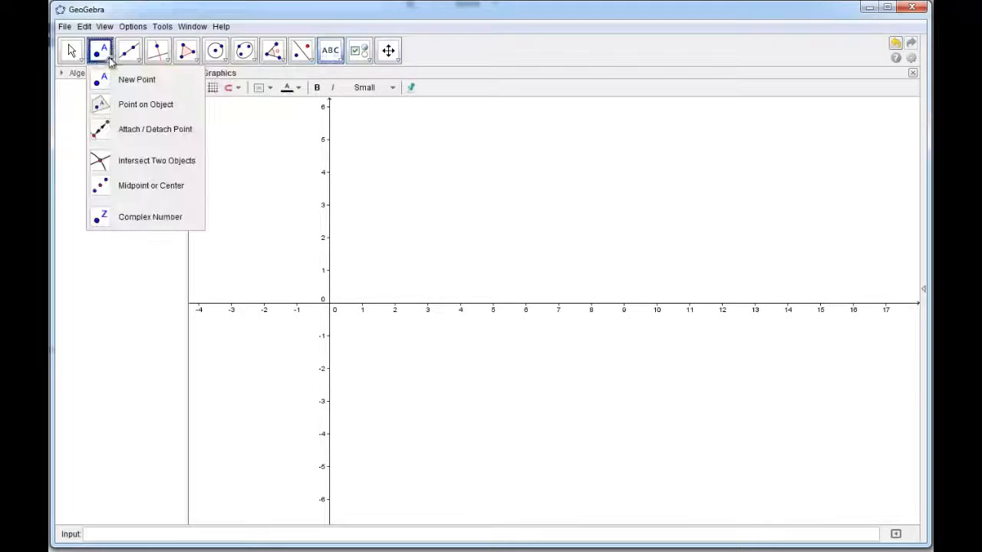
pyautogui.click(146, 88)
pyautogui.click(427, 271)
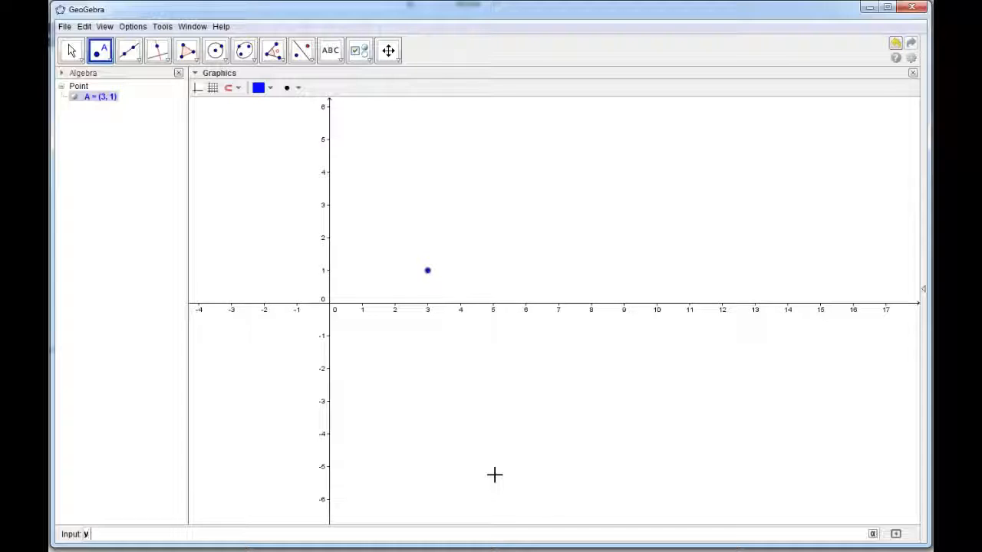
# Step: Plot the parabola y = (x - x(A))^2 + y(A) and move its vertex A to (0, -1)
pyautogui.write('= (x - x(A))^2 + y(A')
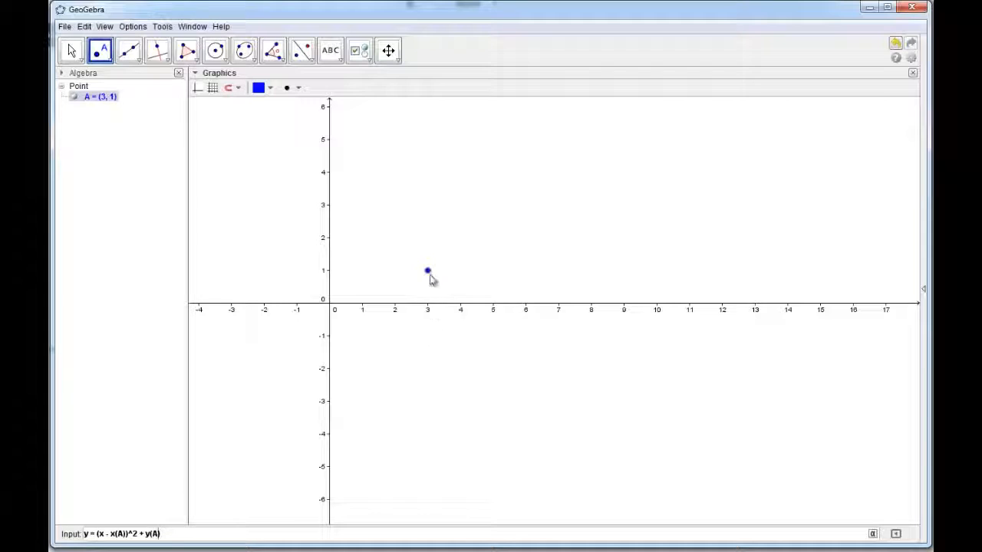
pyautogui.press('Return')
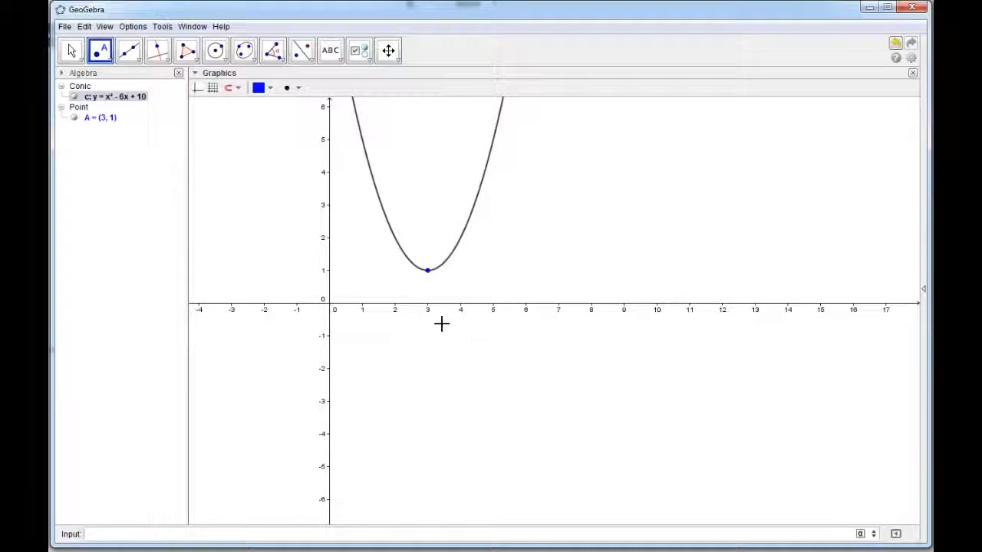
pyautogui.click(73, 50)
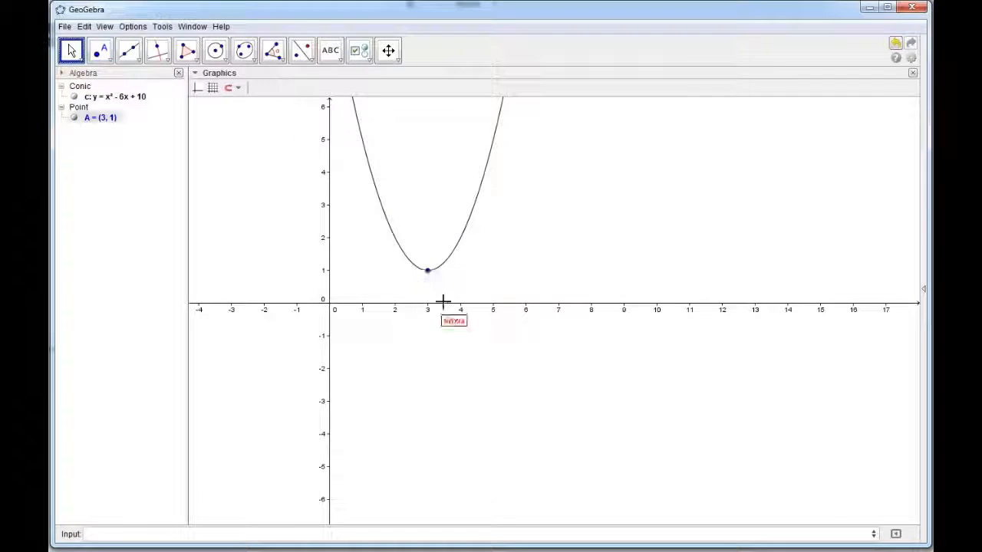
pyautogui.moveTo(439, 277); pyautogui.dragTo(330, 342)
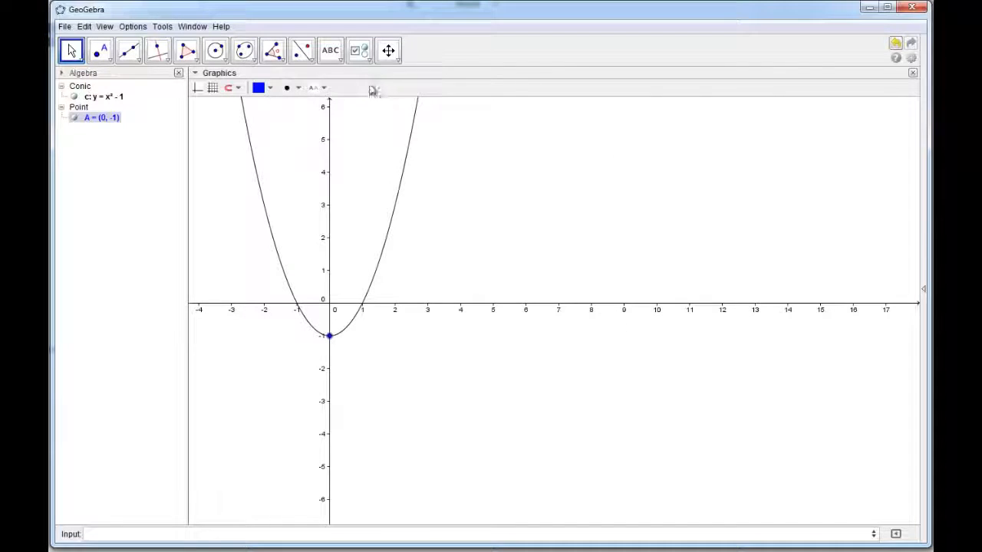
# Step: Insert the static text "y = al;kjdf;laksdf" beside the upper part of the parabola's right branch
pyautogui.click(335, 58)
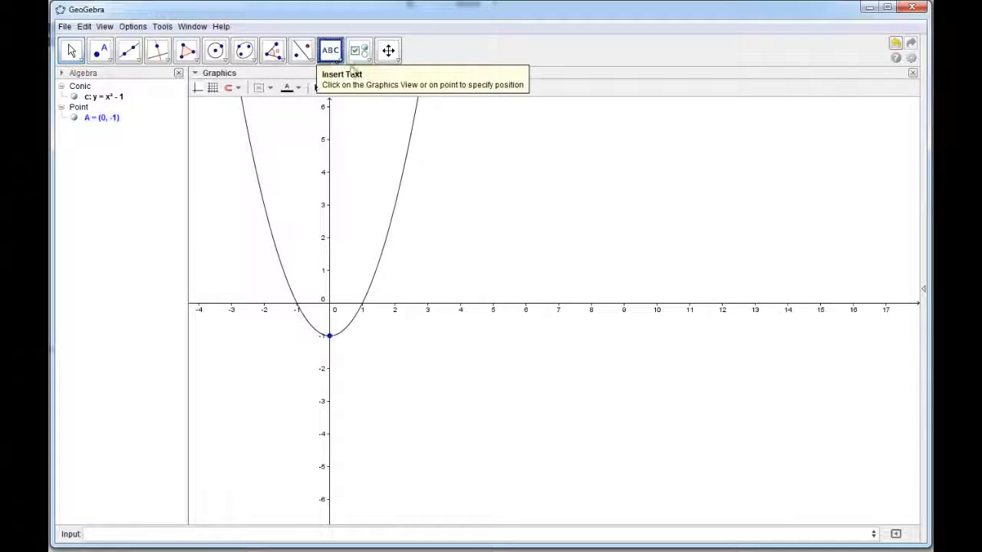
pyautogui.click(461, 136)
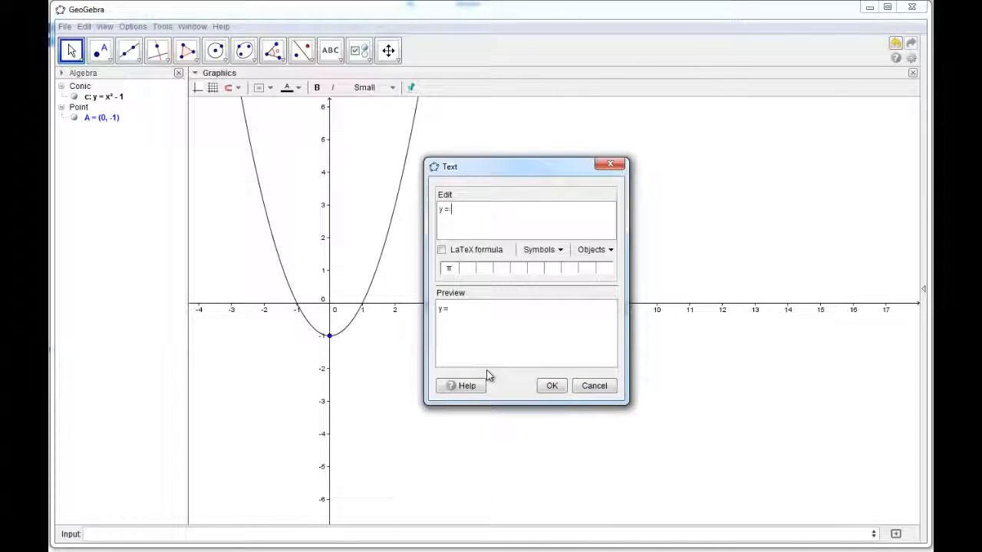
pyautogui.write('y = al;kjdf;laksdf')
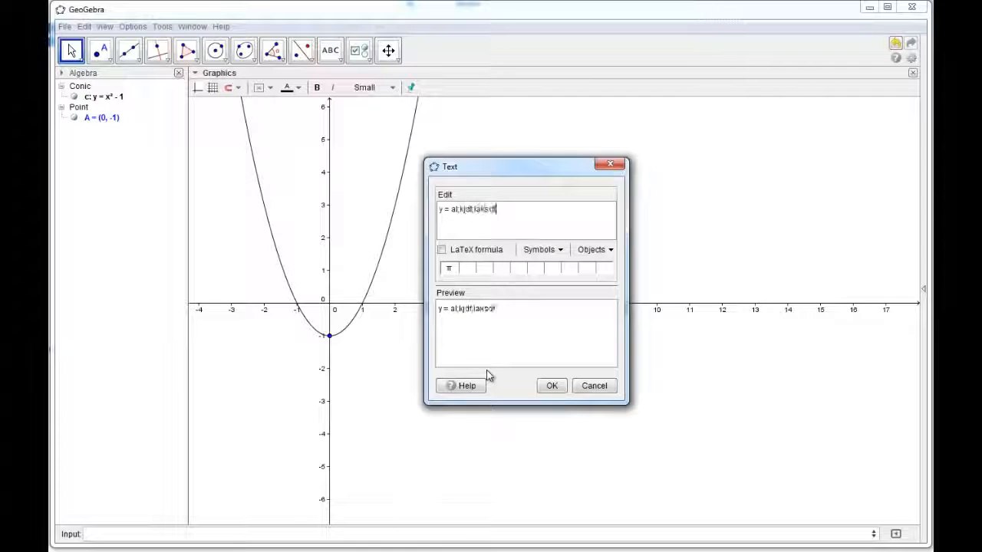
pyautogui.click(550, 385)
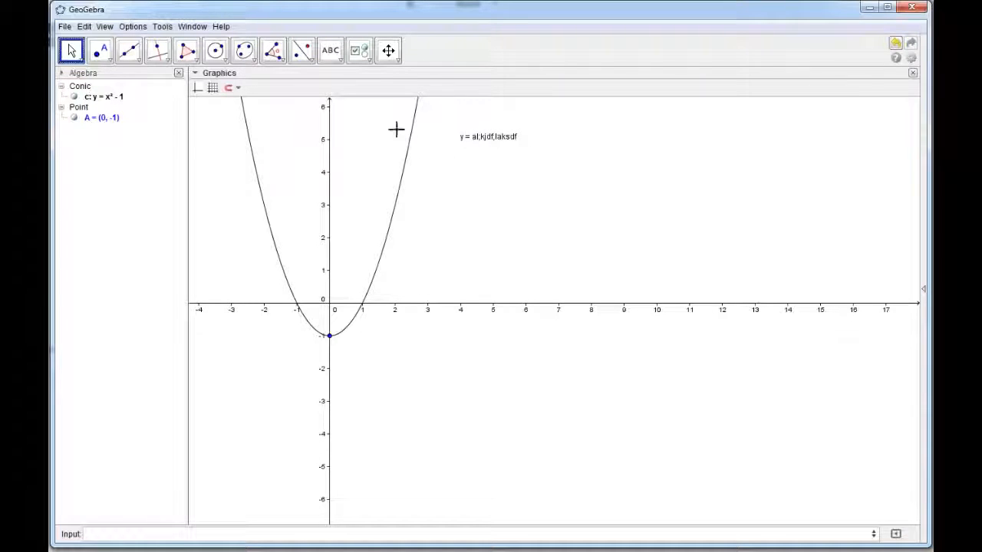
# Step: Insert a LaTeX formula text linked to parabola c, just below the static text
pyautogui.click(331, 51)
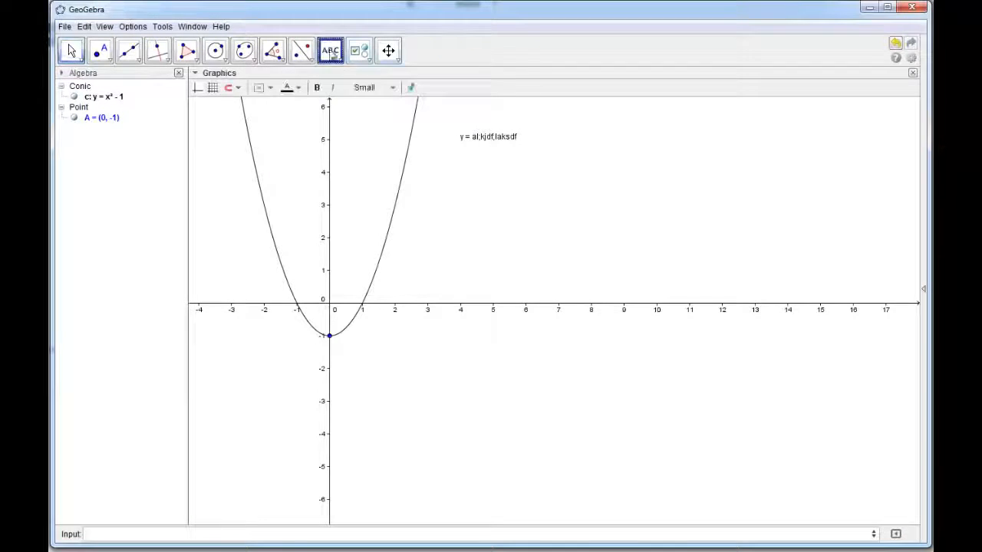
pyautogui.click(458, 178)
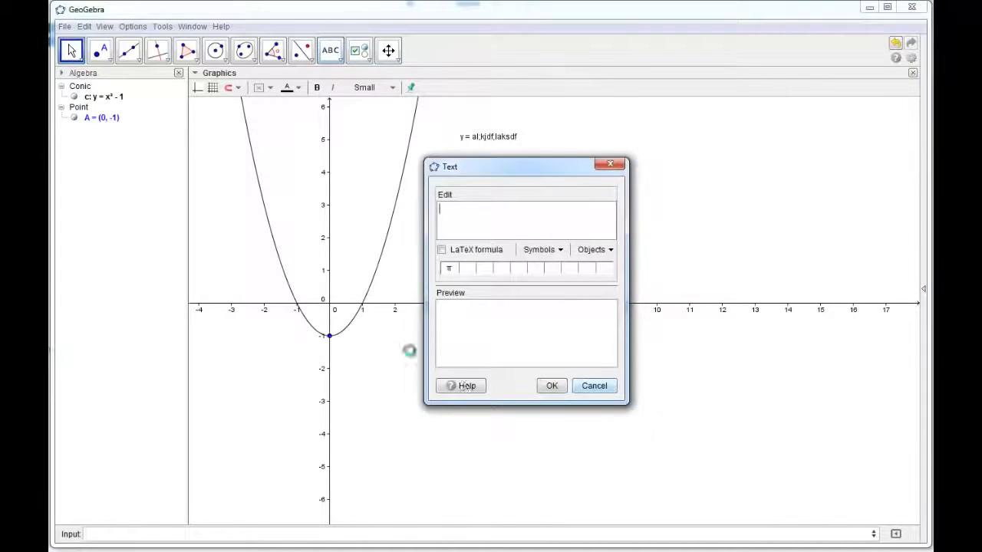
pyautogui.click(611, 251)
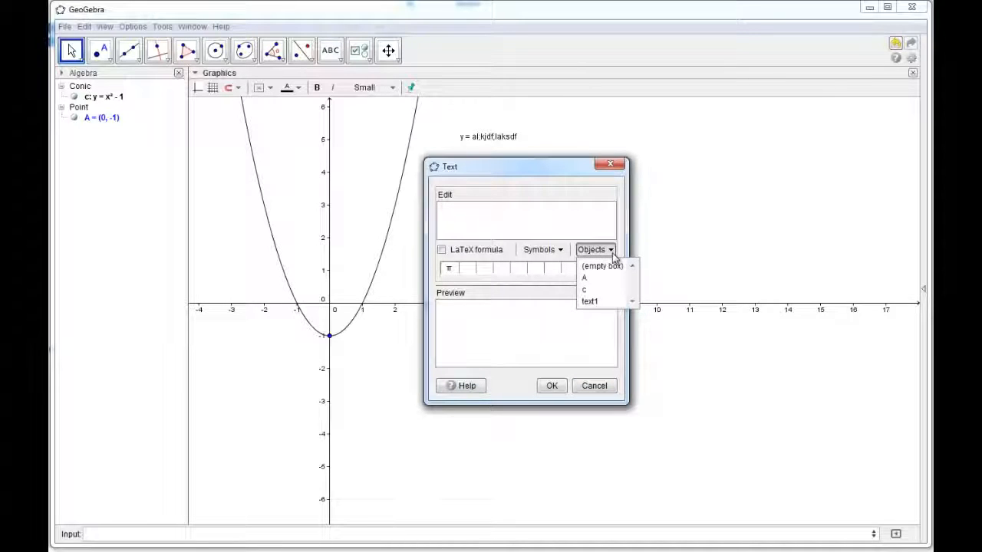
pyautogui.click(586, 291)
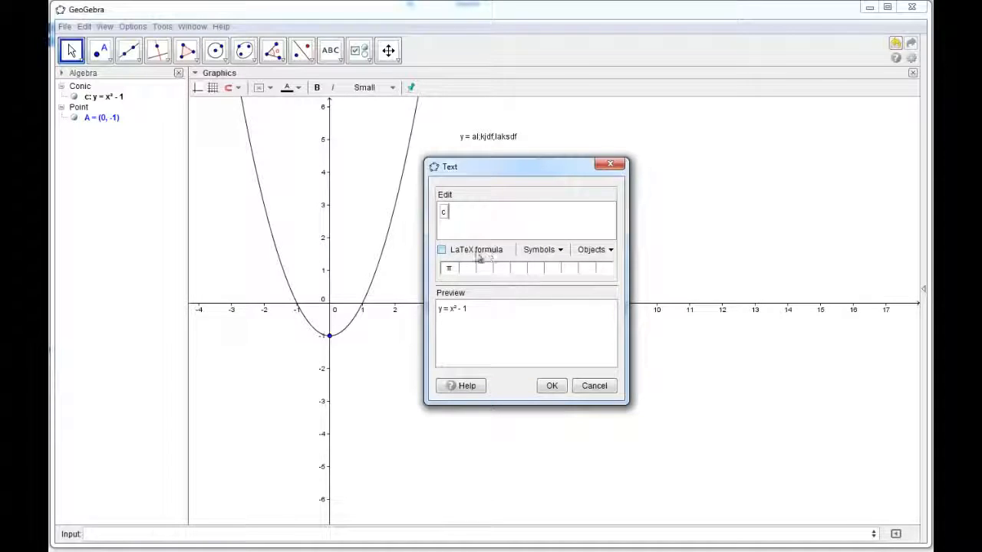
pyautogui.click(441, 250)
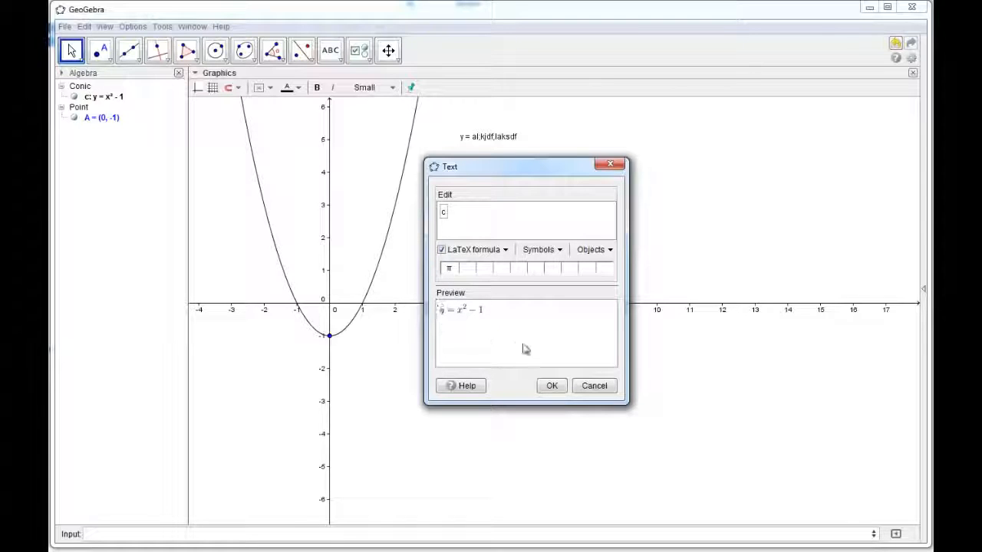
pyautogui.click(554, 386)
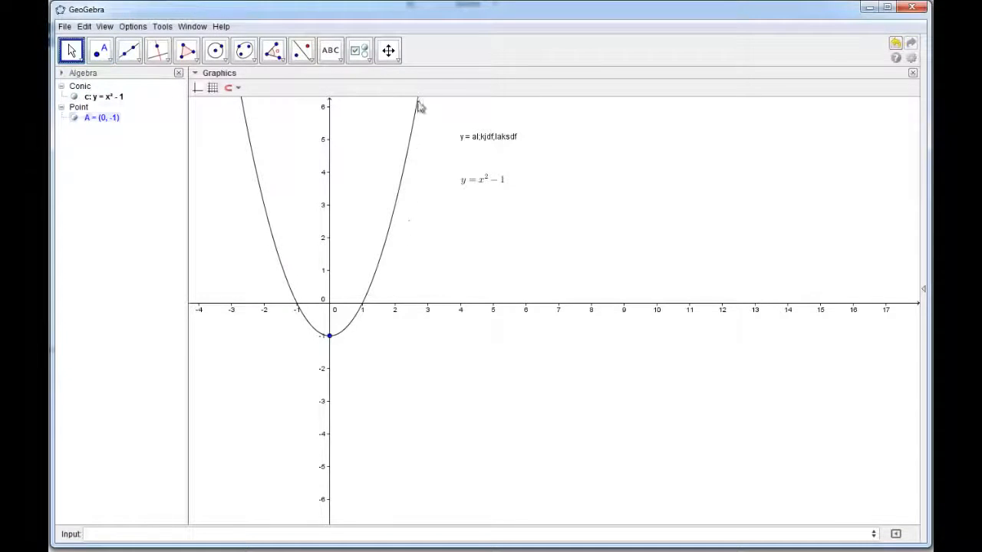
# Step: Move vertex A to about (-1.32, -1.72) and check the equation forms offered for parabola c
pyautogui.moveTo(328, 343); pyautogui.dragTo(288, 361)
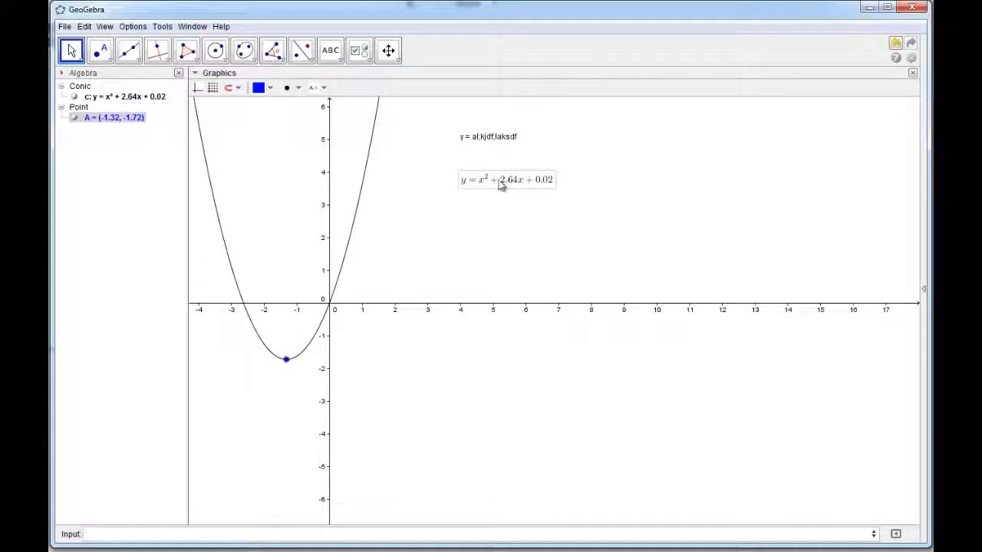
pyautogui.click(132, 158)
pyautogui.rightClick(126, 99)
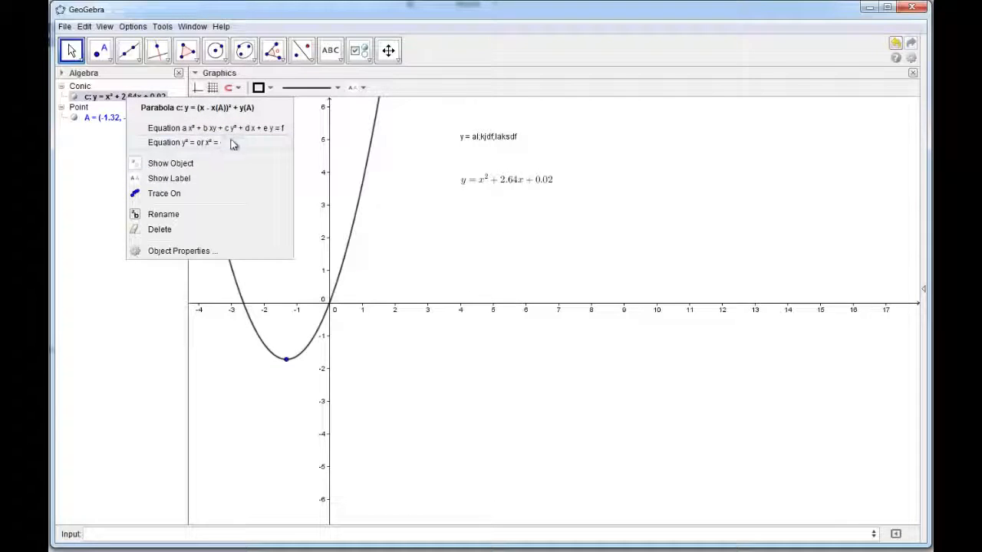
pyautogui.click(529, 231)
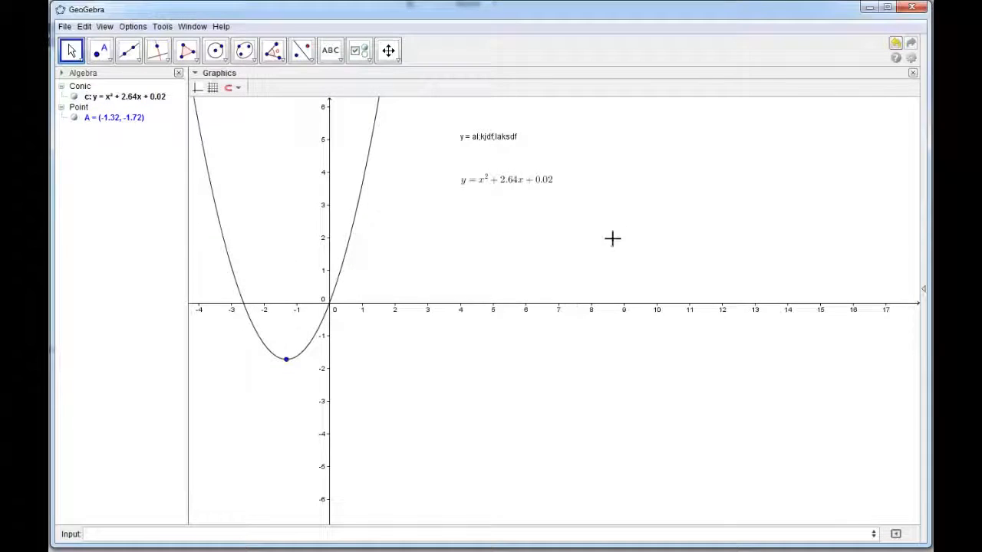
# Step: Delete the static placeholder text and move the linked equation text up, closer to the parabola's right branch
pyautogui.click(491, 141)
pyautogui.press('Delete')
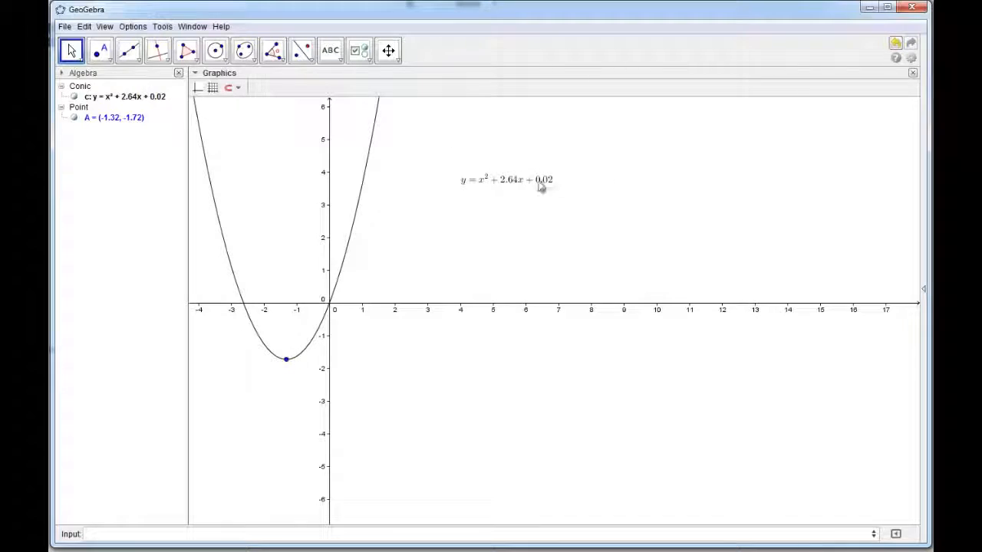
pyautogui.moveTo(539, 182); pyautogui.dragTo(485, 156)
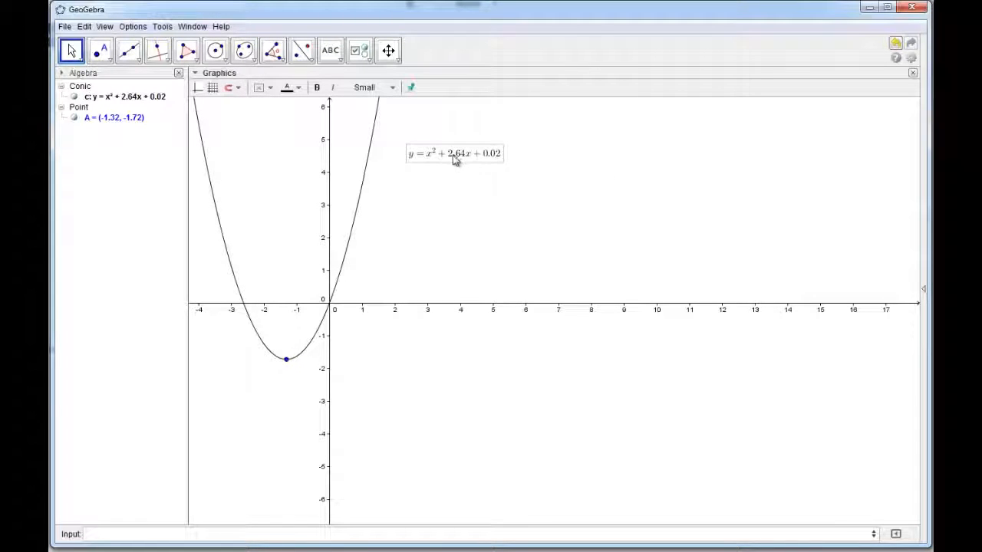
# Step: Make the linked equation text red and bold
pyautogui.click(288, 87)
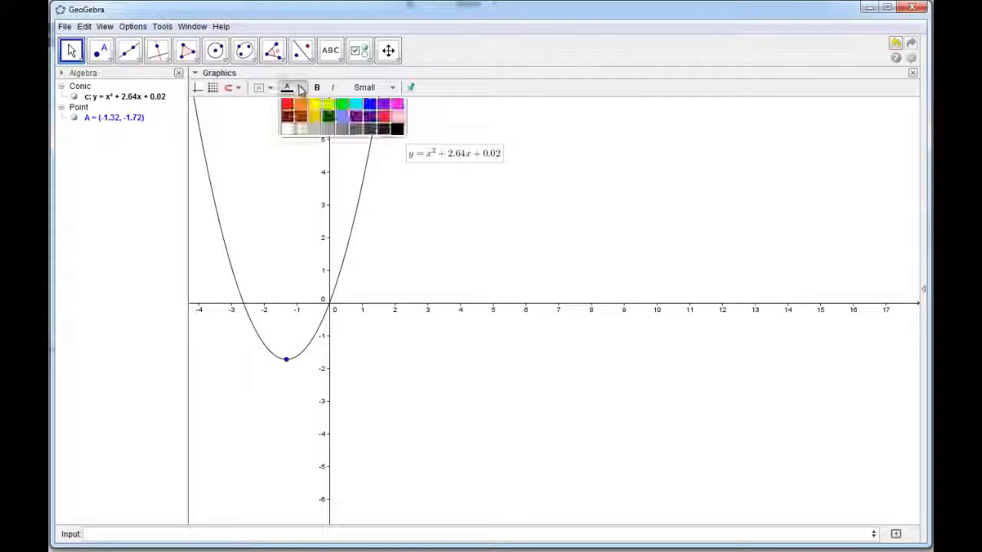
pyautogui.click(287, 105)
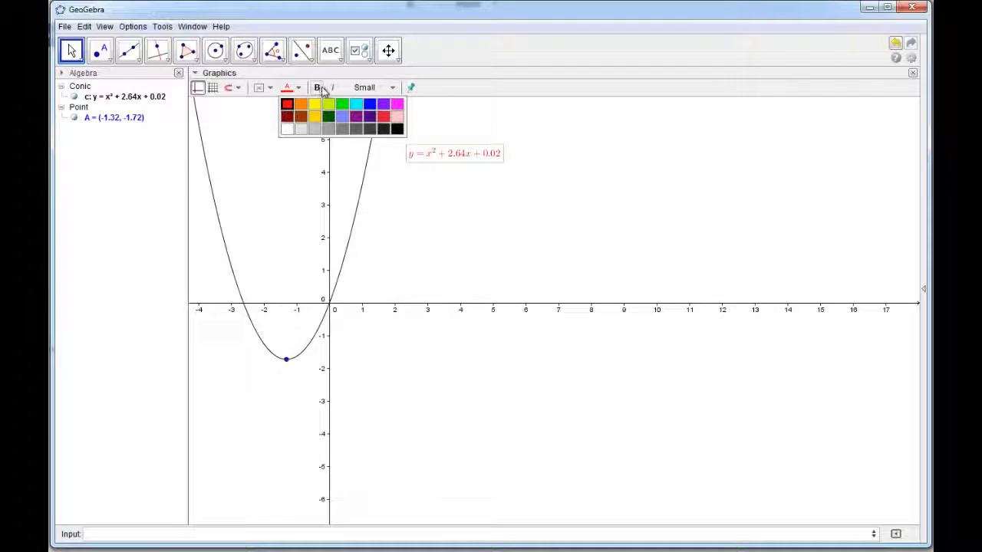
pyautogui.click(265, 87)
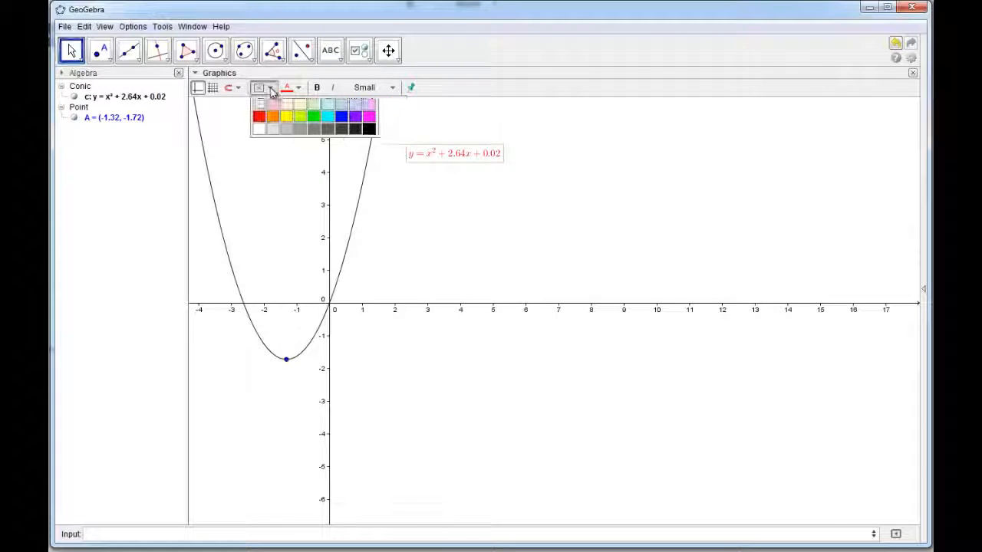
pyautogui.click(318, 87)
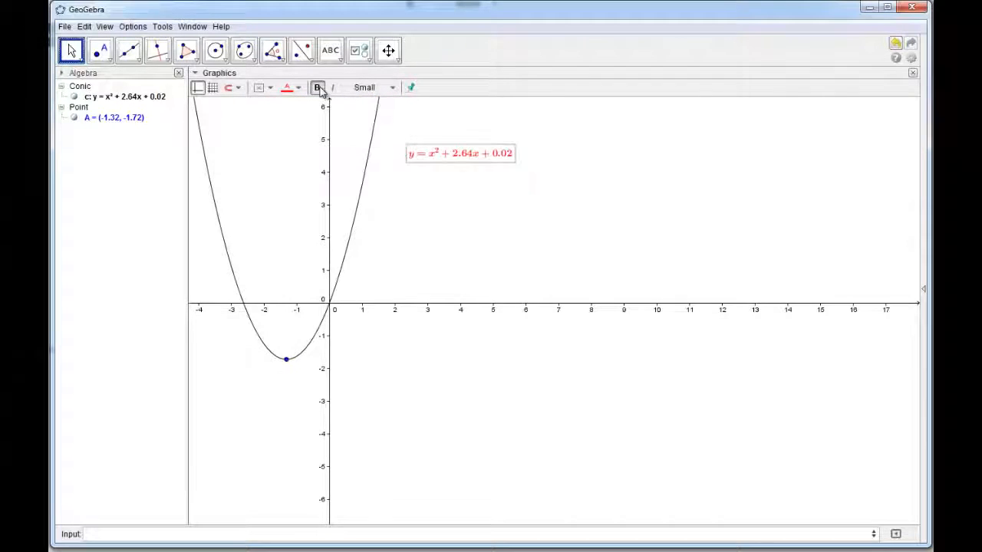
# Step: Set the equation text's font size to Very Large and move the text slightly down and closer to the parabola
pyautogui.click(368, 89)
pyautogui.click(362, 159)
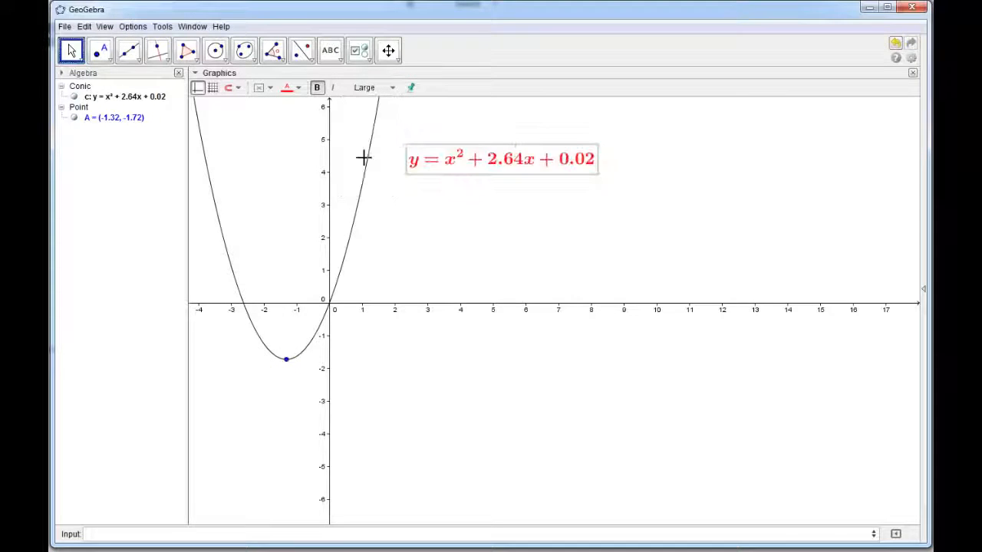
pyautogui.click(368, 87)
pyautogui.click(364, 189)
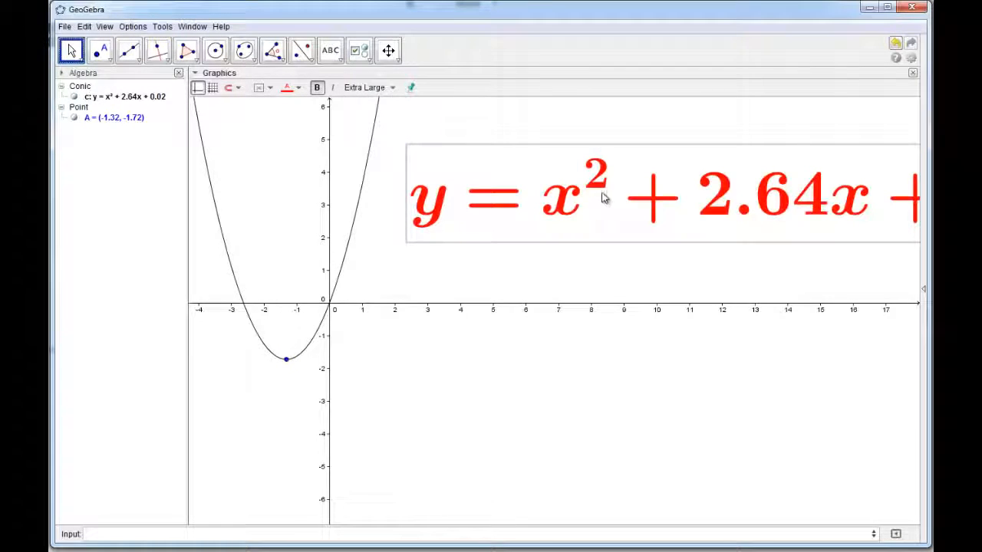
pyautogui.click(368, 88)
pyautogui.click(367, 173)
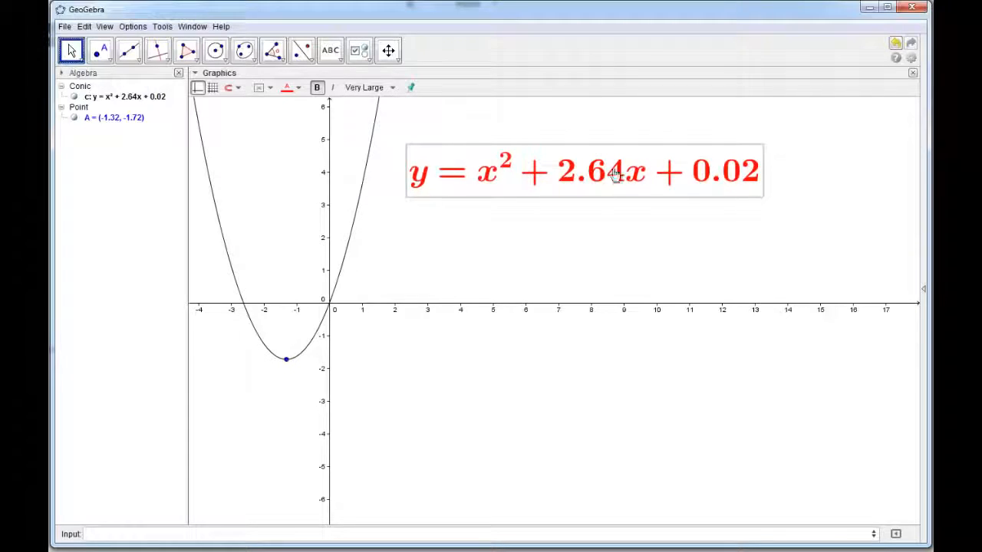
pyautogui.moveTo(615, 174); pyautogui.dragTo(592, 199)
pyautogui.click(542, 295)
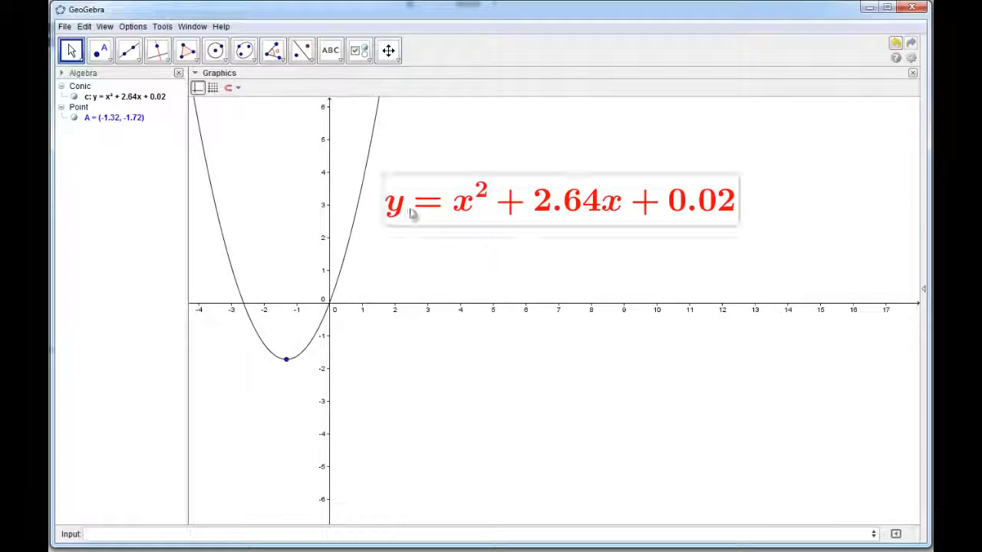
# Step: Replace the linked equation in the red text with the vertex form y = (x - x(A))^2 + y(A) and apply it
pyautogui.rightClick(565, 203)
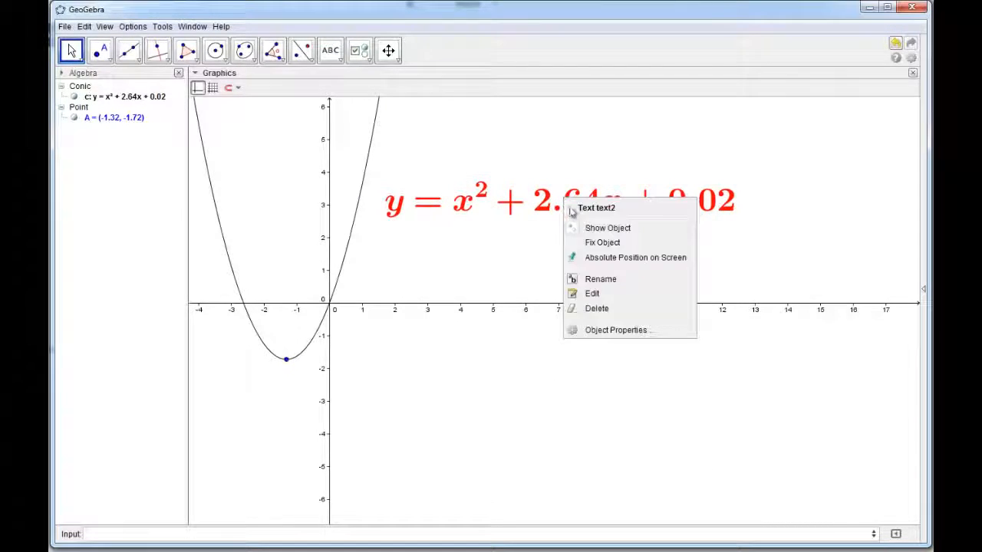
pyautogui.click(609, 331)
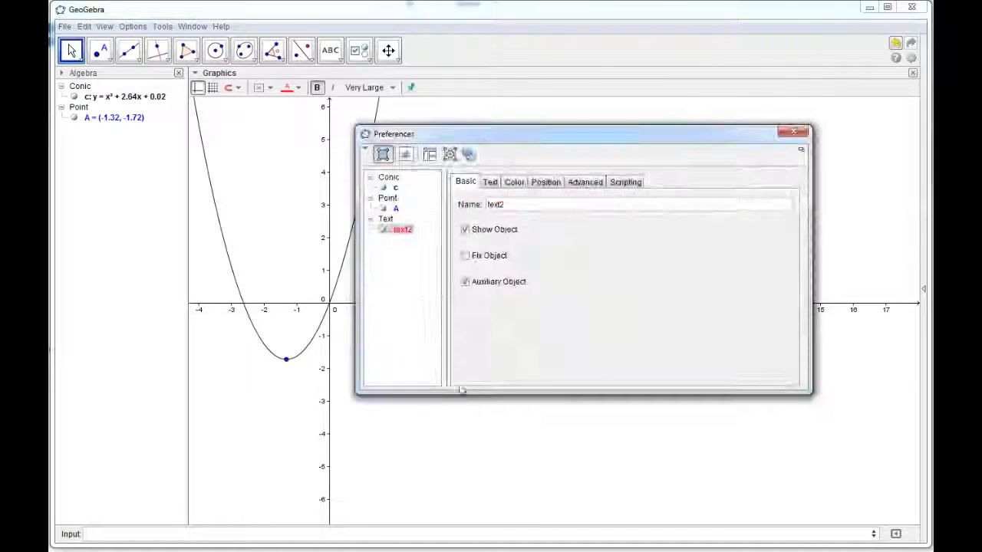
pyautogui.click(489, 184)
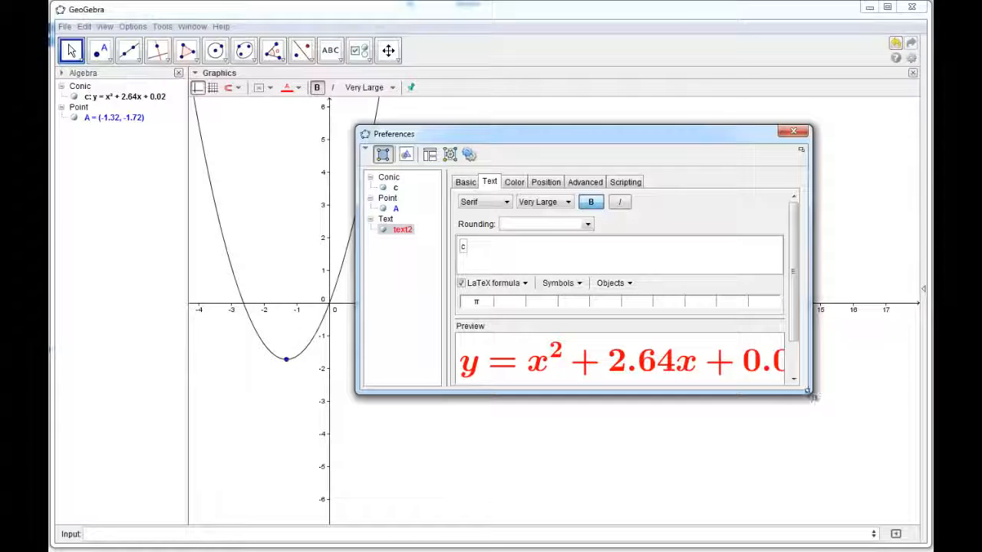
pyautogui.moveTo(810, 394); pyautogui.dragTo(919, 534)
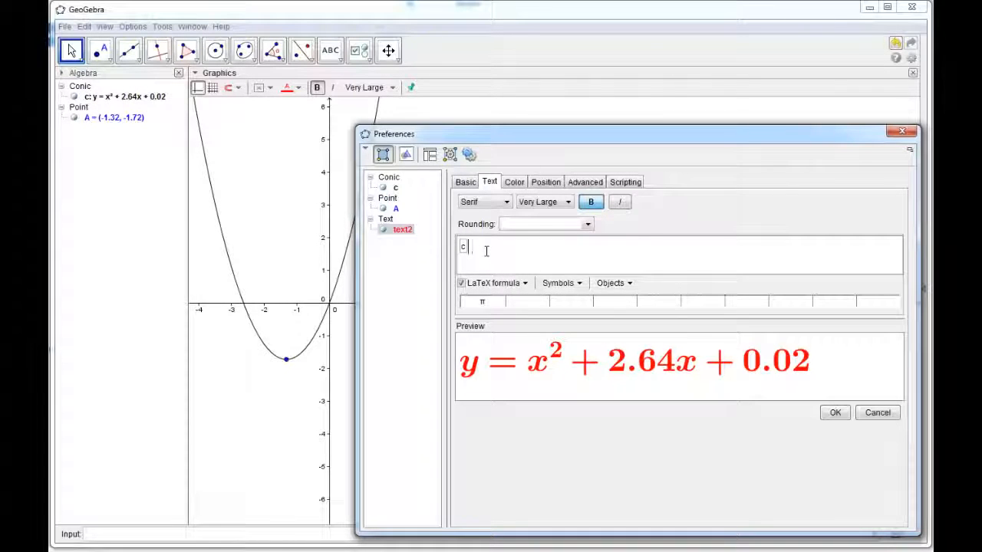
pyautogui.press('BackSpace')
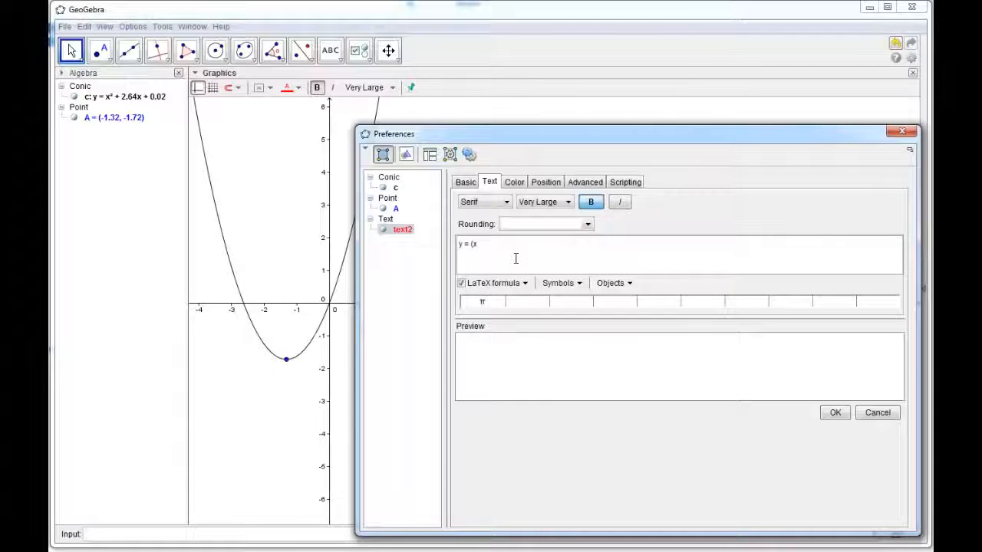
pyautogui.write('- x')
pyautogui.write('_{A')
pyautogui.write(')^')
pyautogui.write('2 ')
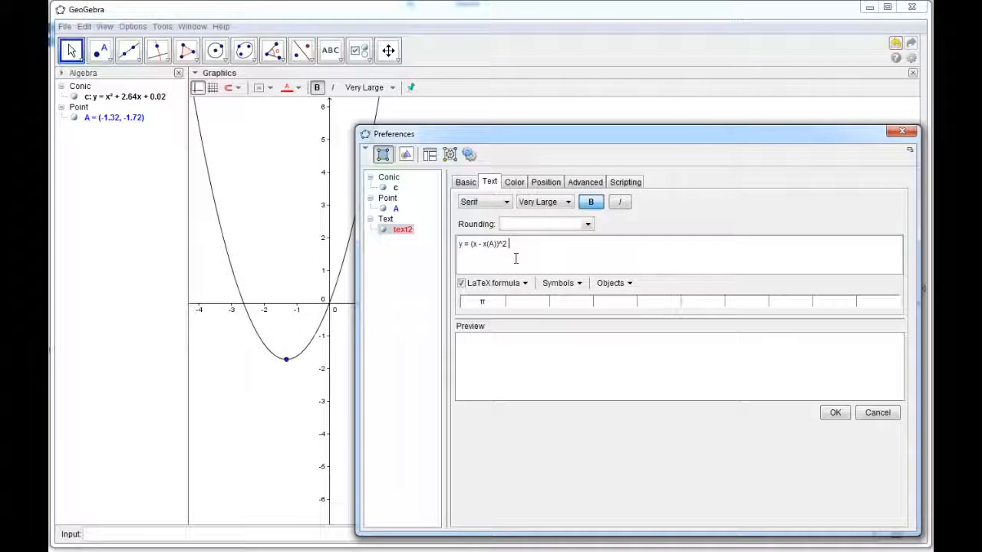
pyautogui.write('+ y(A)')
pyautogui.click(834, 413)
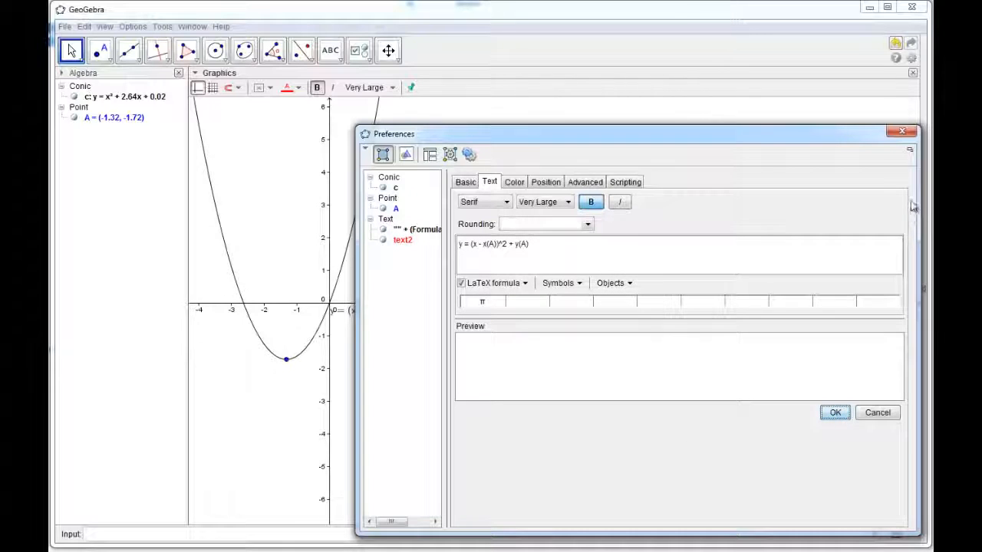
pyautogui.click(902, 131)
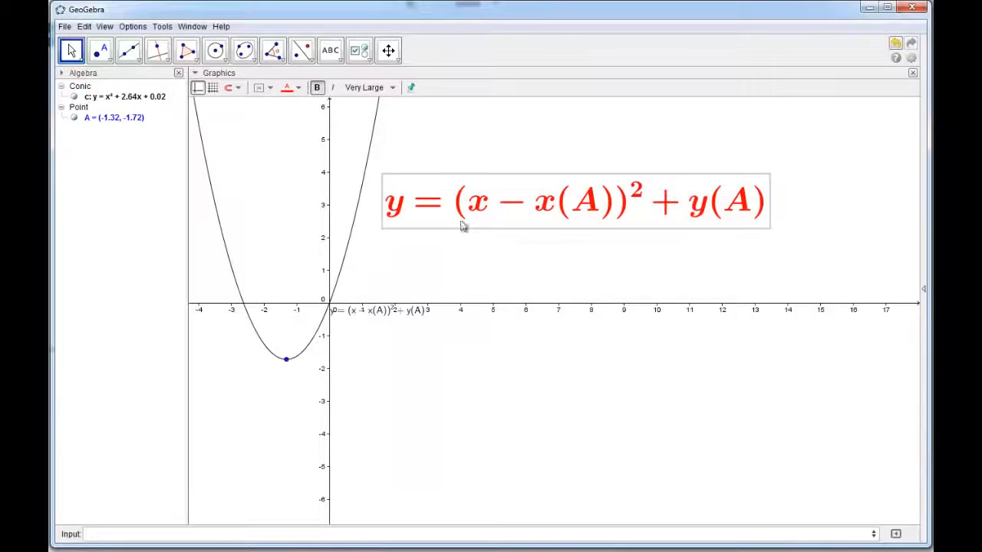
# Step: Shift the red equation text slightly right and down, and move vertex A to about (-0.62, -1.58)
pyautogui.moveTo(480, 206); pyautogui.dragTo(511, 177)
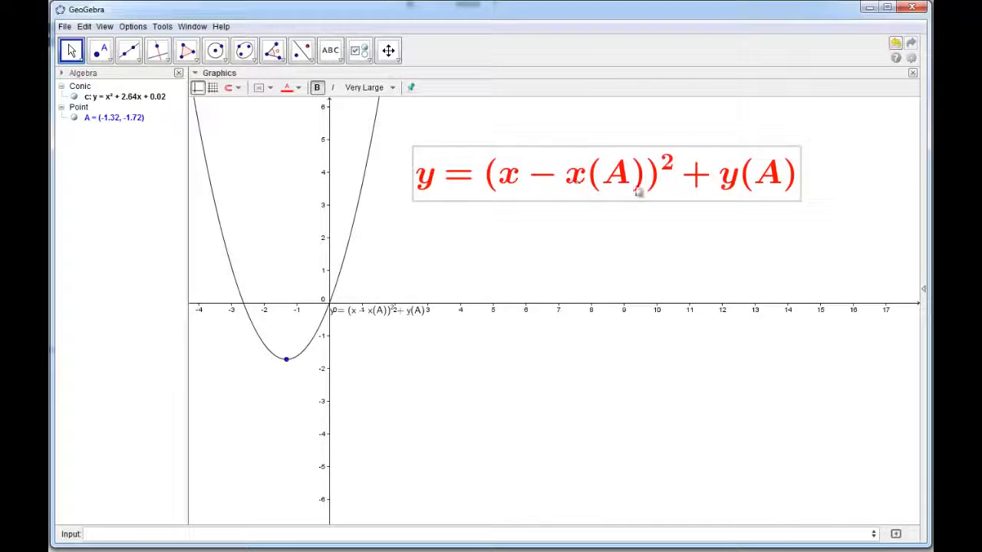
pyautogui.moveTo(637, 193); pyautogui.dragTo(629, 228)
pyautogui.moveTo(286, 359); pyautogui.dragTo(311, 356)
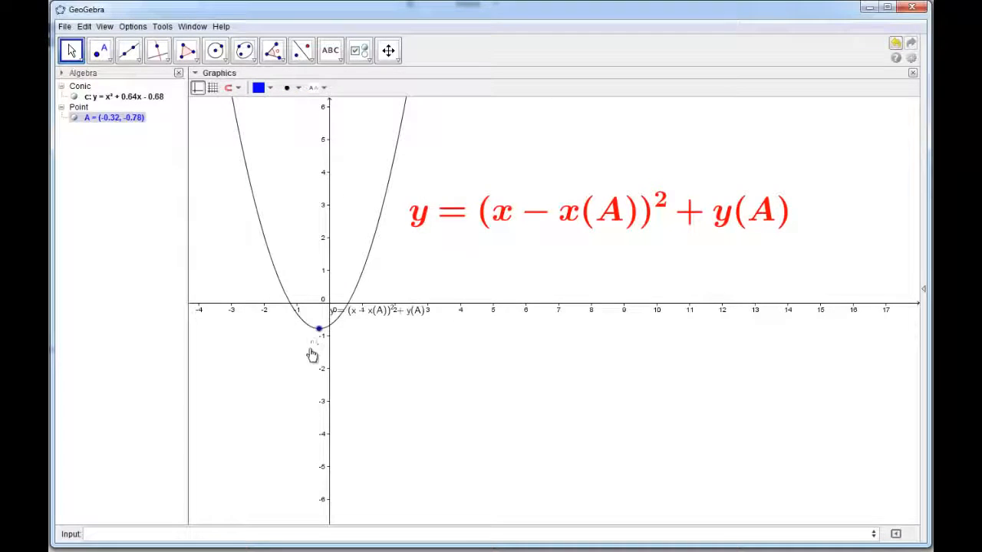
# Step: In the red equation text, replace the static x(A) with a linked object of point A edited to x(A)
pyautogui.rightClick(595, 214)
pyautogui.click(658, 343)
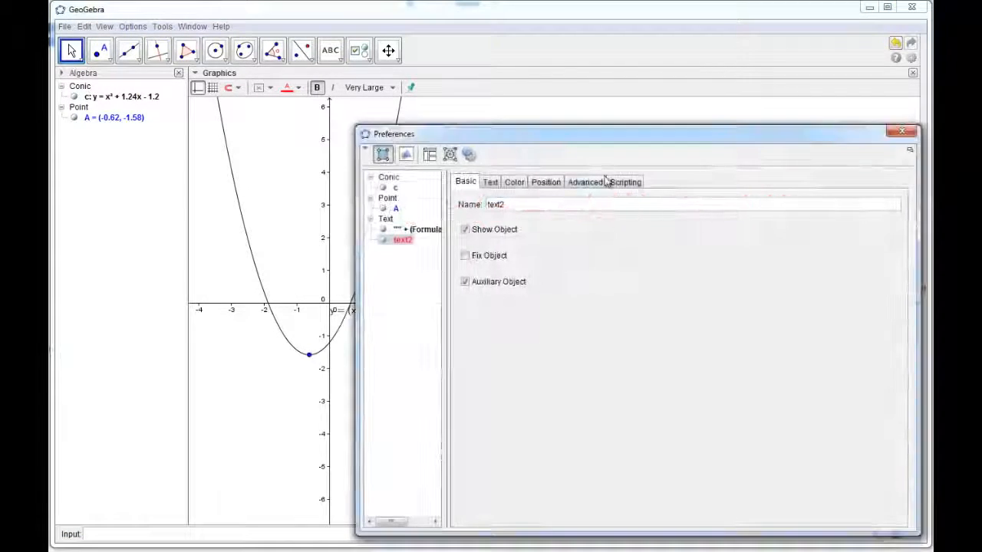
pyautogui.click(489, 182)
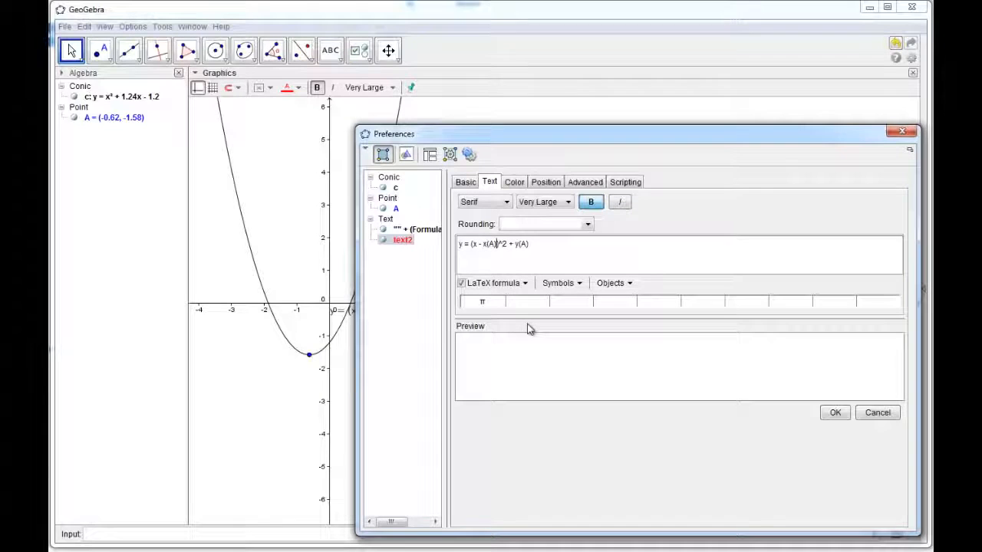
pyautogui.press('BackSpace')
pyautogui.press('BackSpace')
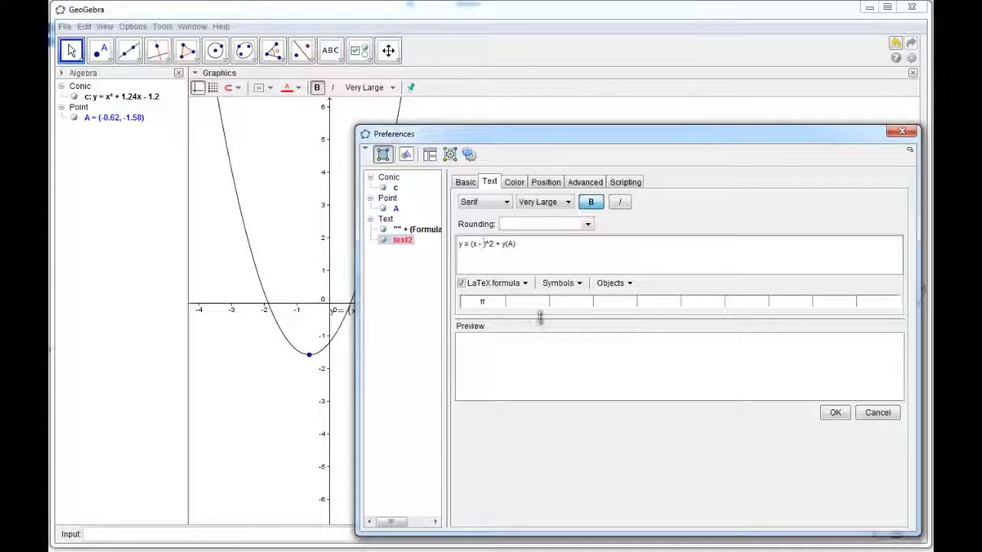
pyautogui.click(633, 284)
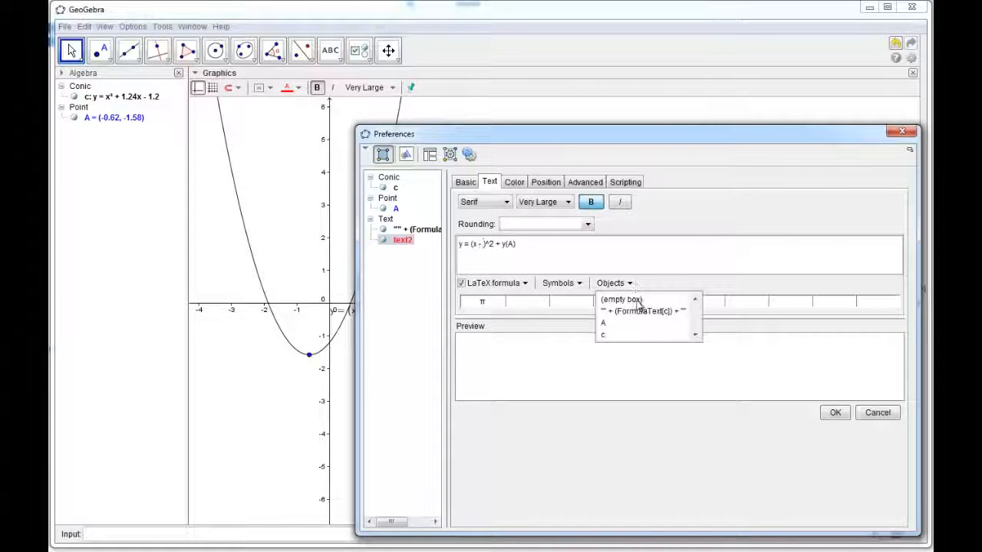
pyautogui.click(605, 323)
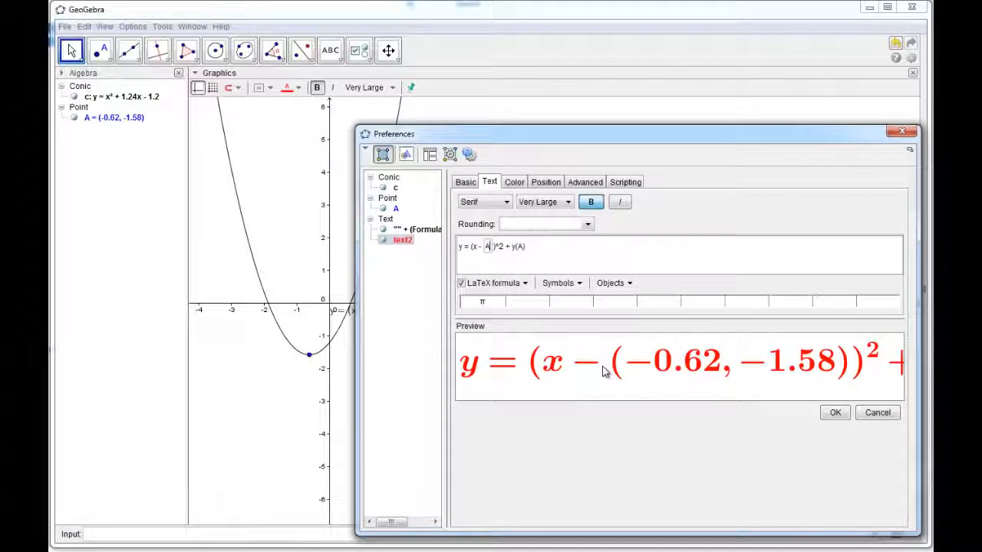
pyautogui.write('x')
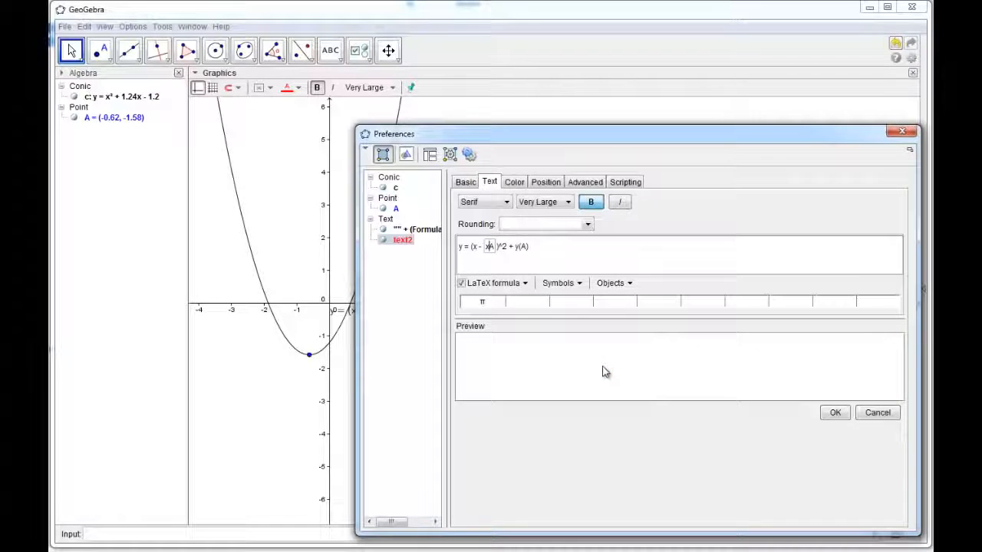
pyautogui.write('(A')
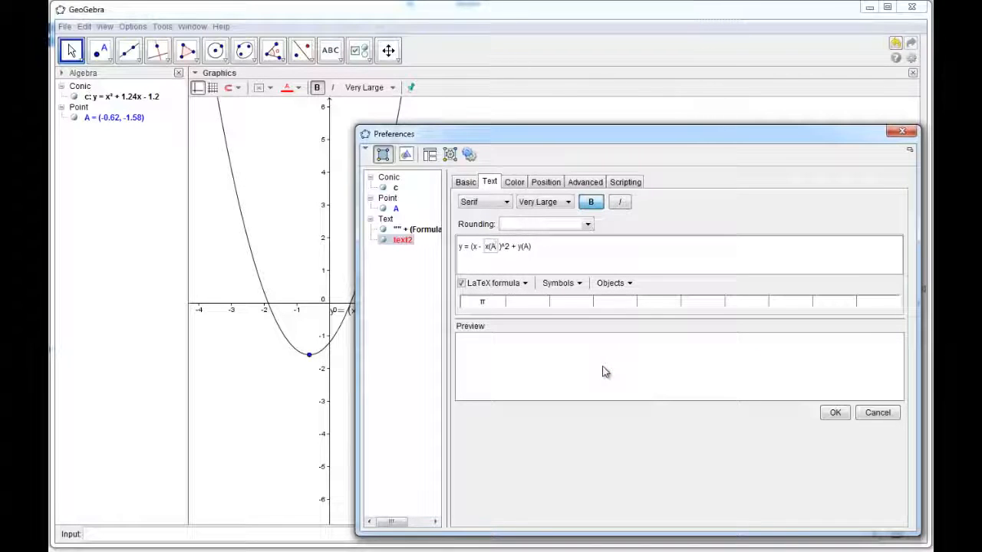
pyautogui.write(')')
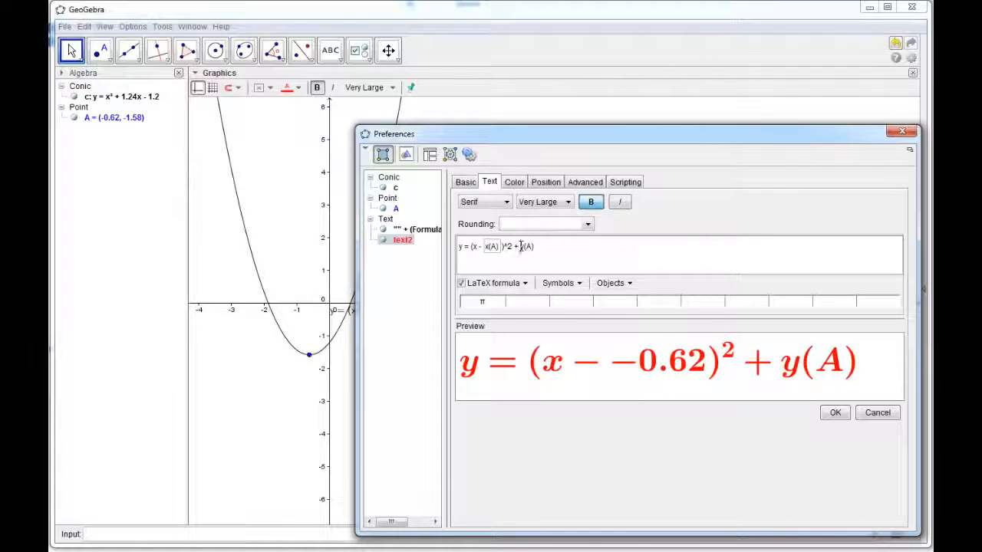
# Step: Replace the static y(A) in the equation text with a linked object of point A edited to y(A), and apply the change
pyautogui.moveTo(519, 247); pyautogui.dragTo(538, 248)
pyautogui.press('BackSpace')
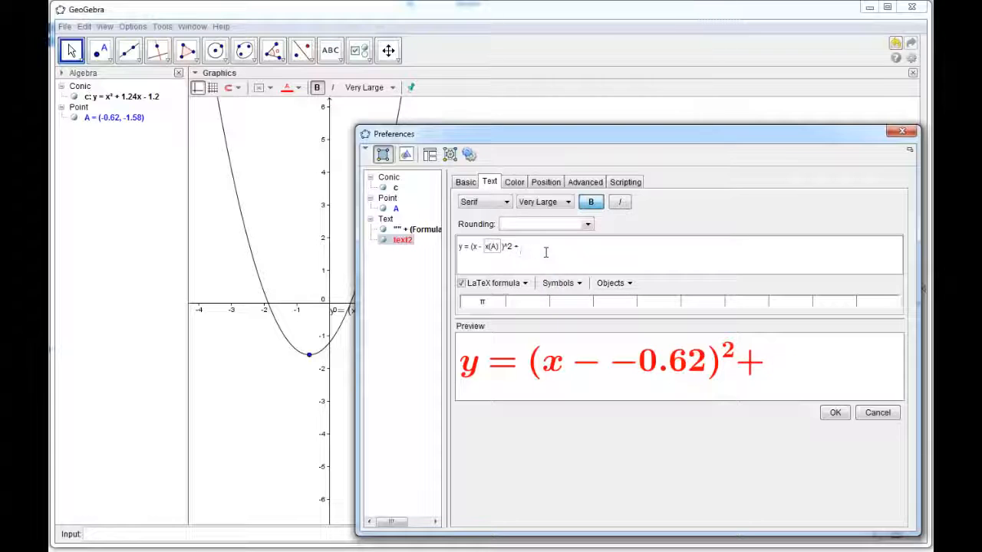
pyautogui.click(629, 284)
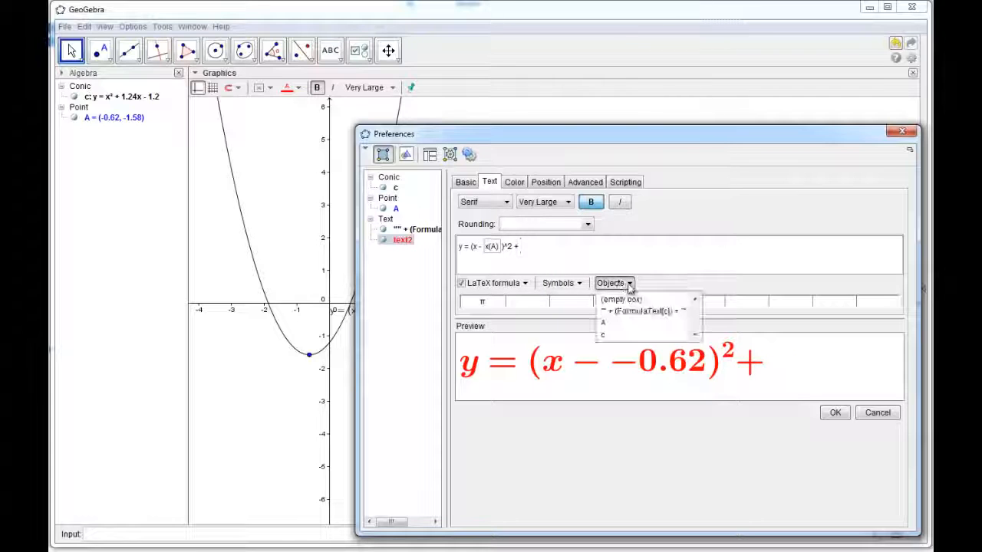
pyautogui.click(604, 323)
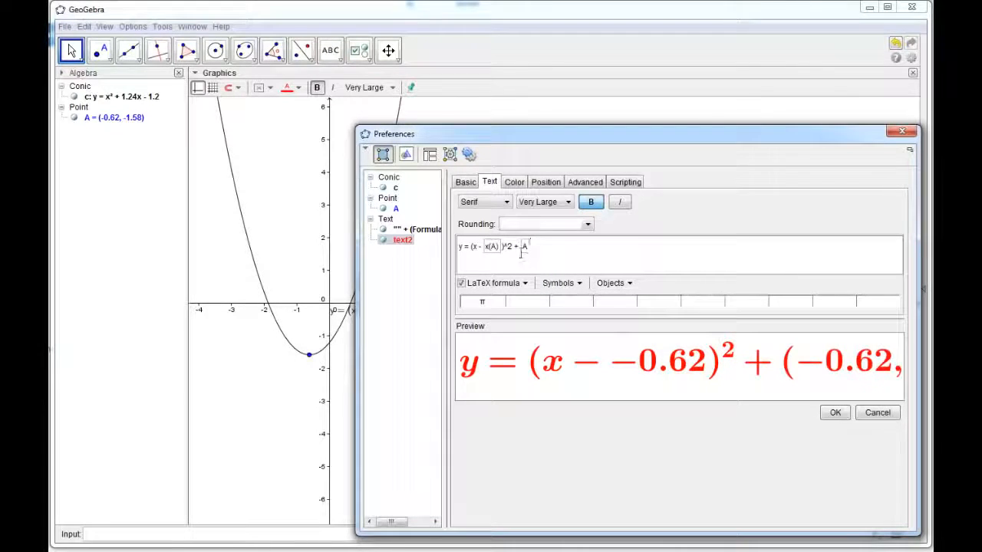
pyautogui.click(524, 251)
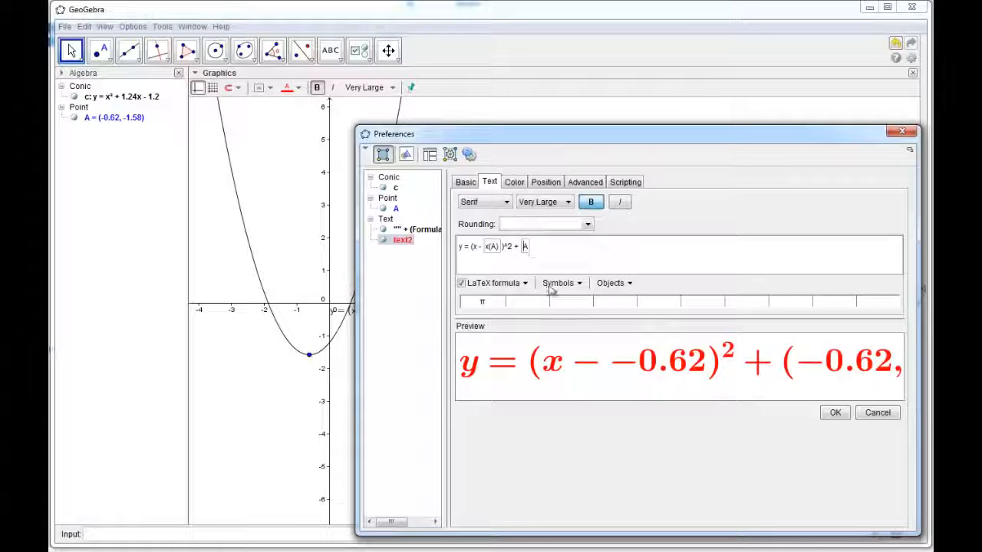
pyautogui.write('y(A')
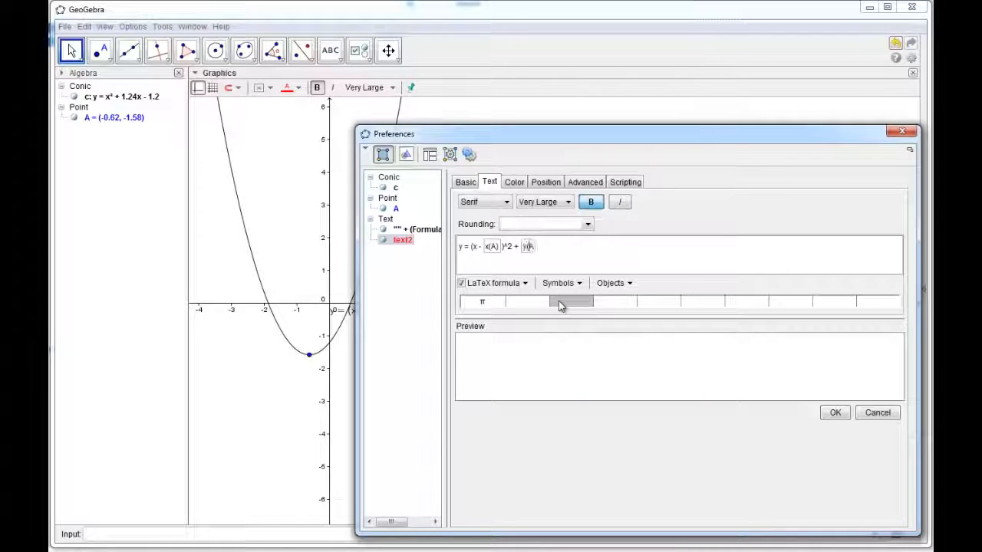
pyautogui.write(')')
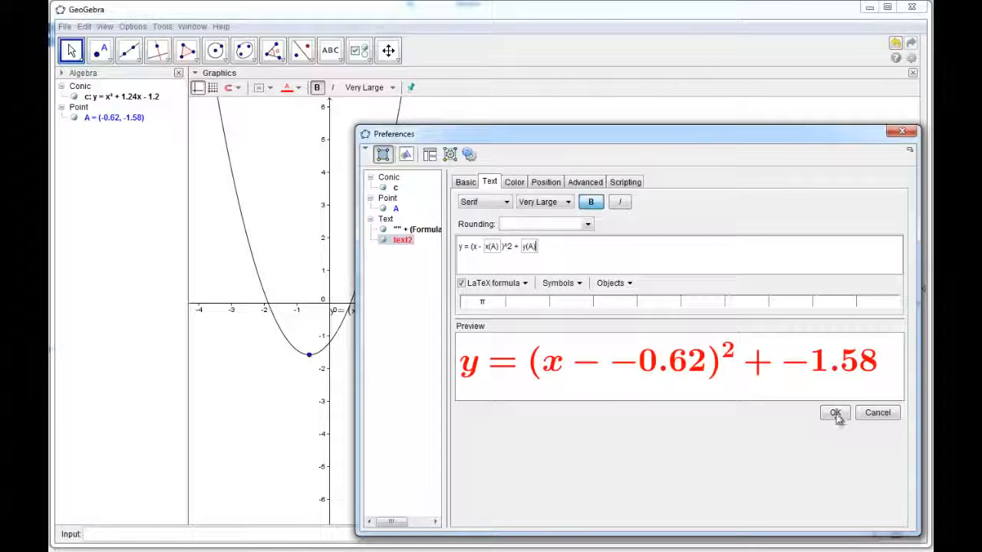
pyautogui.click(901, 132)
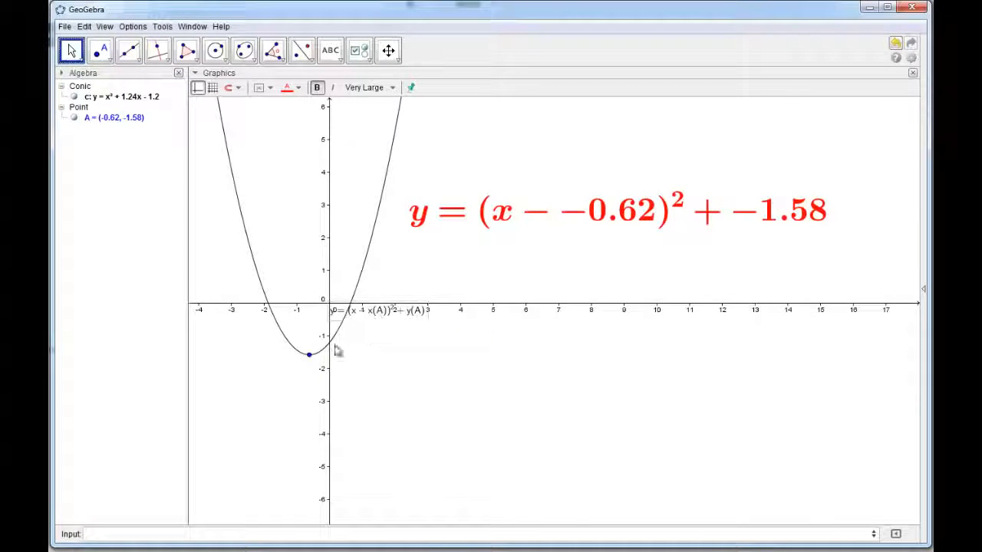
# Step: Delete the small duplicate text near the origin and test the red equation by moving vertex A around, ending at about (-1.2, 0.52)
pyautogui.moveTo(388, 325); pyautogui.dragTo(412, 350)
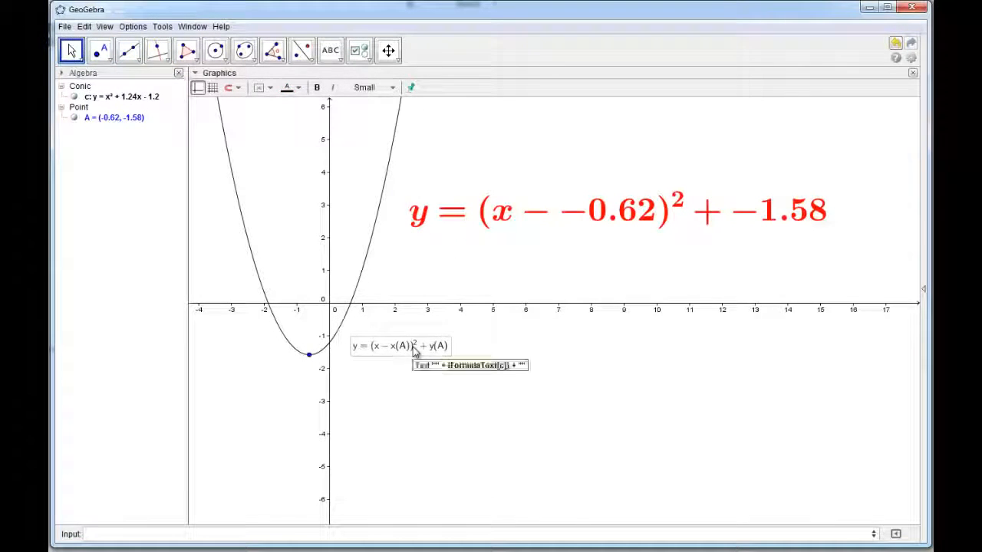
pyautogui.press('Delete')
pyautogui.moveTo(309, 363); pyautogui.dragTo(261, 280)
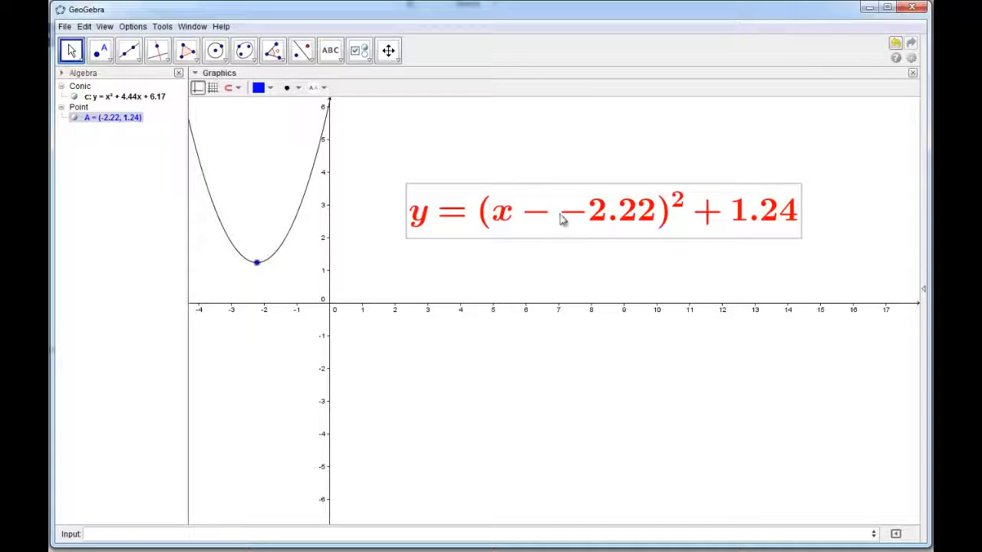
pyautogui.moveTo(257, 265); pyautogui.dragTo(241, 360)
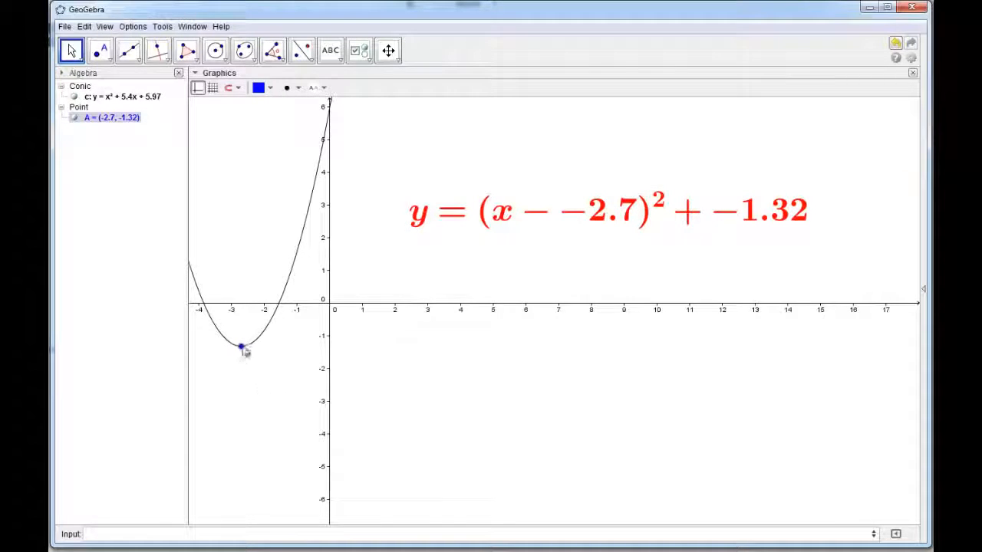
pyautogui.moveTo(242, 346); pyautogui.dragTo(290, 286)
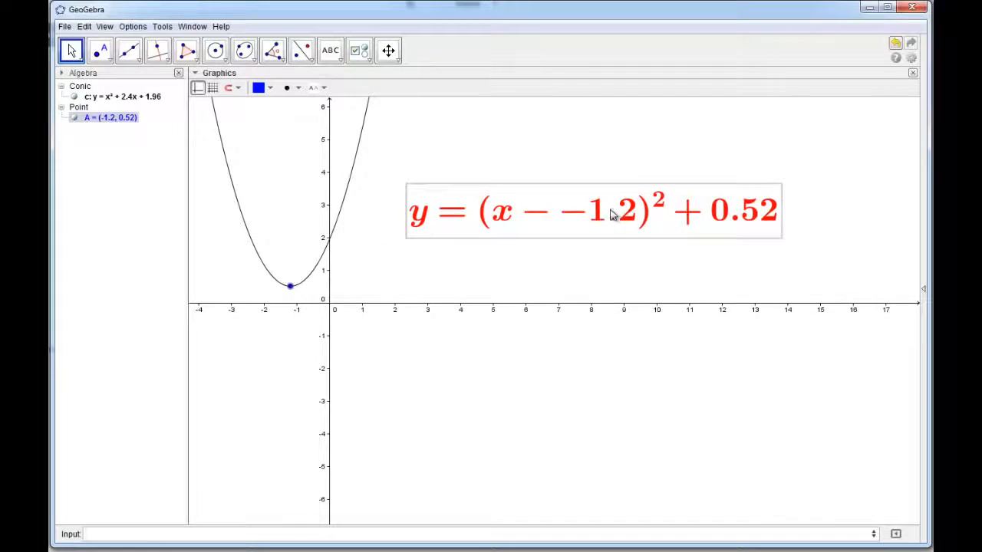
# Step: Edit the red equation text and turn its linked x(A) object into a conditional starting with if[x(A)<0,
pyautogui.rightClick(546, 225)
pyautogui.click(653, 345)
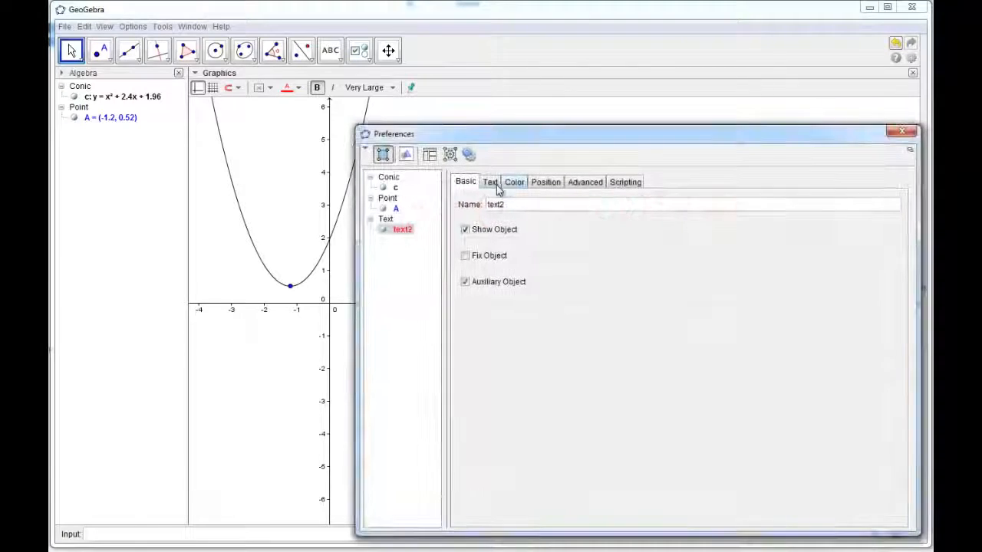
pyautogui.click(492, 183)
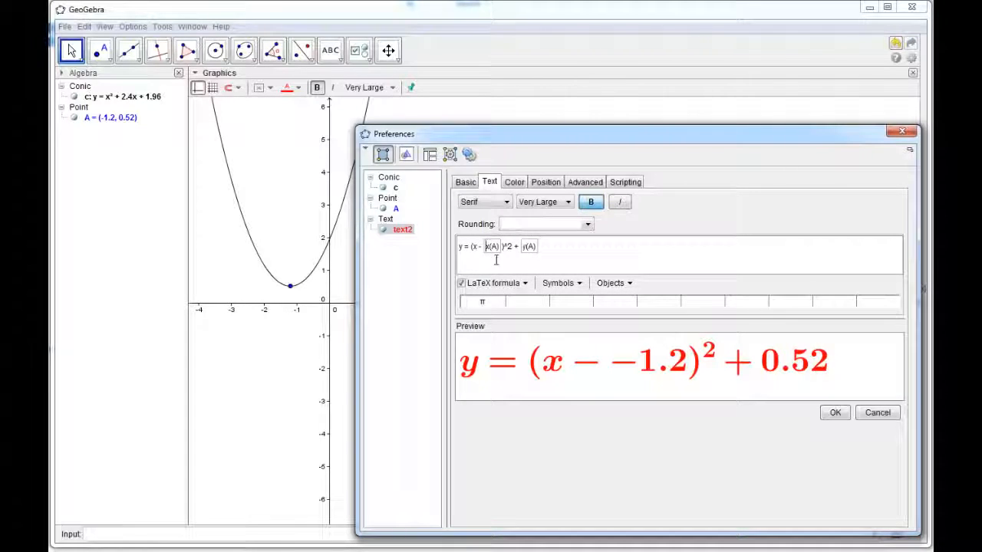
pyautogui.write('if')
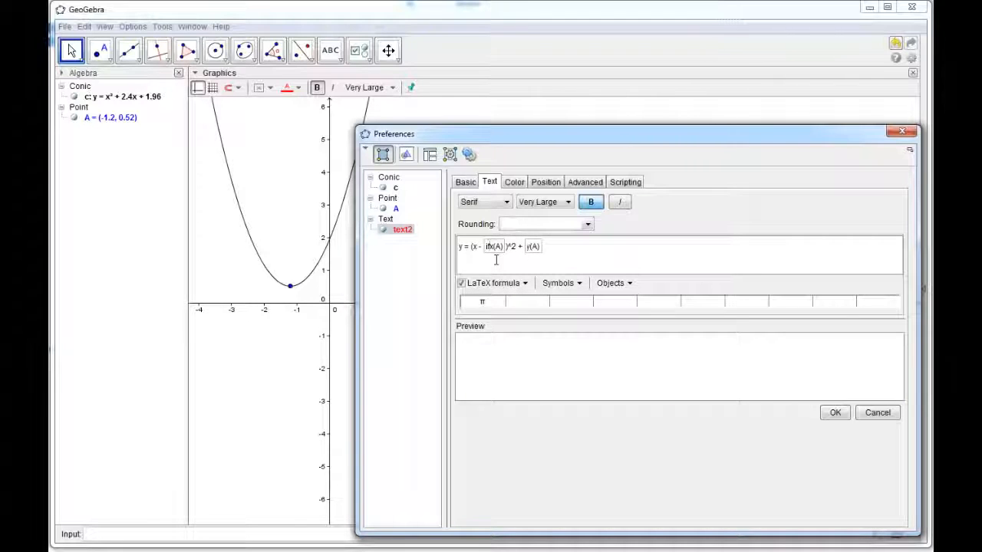
pyautogui.write('[')
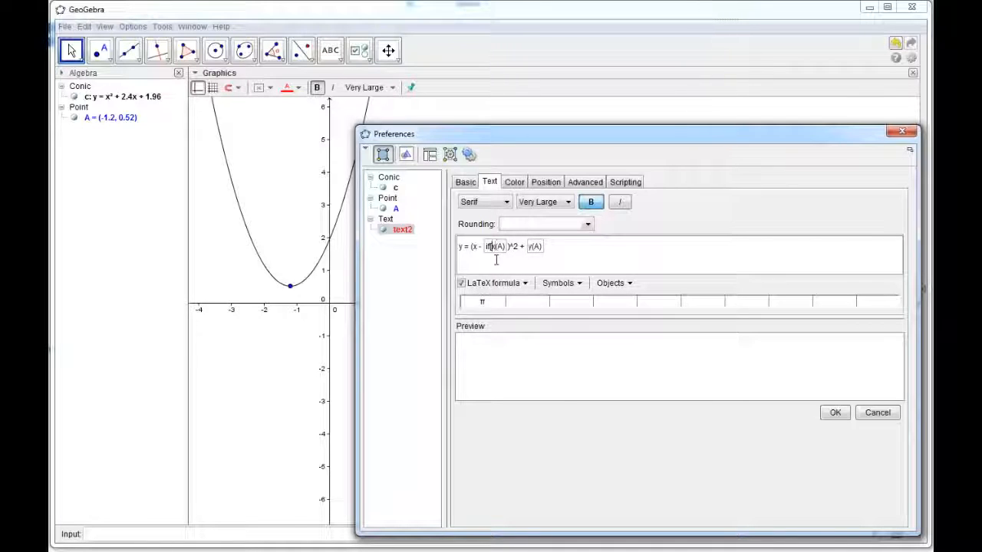
pyautogui.write('<')
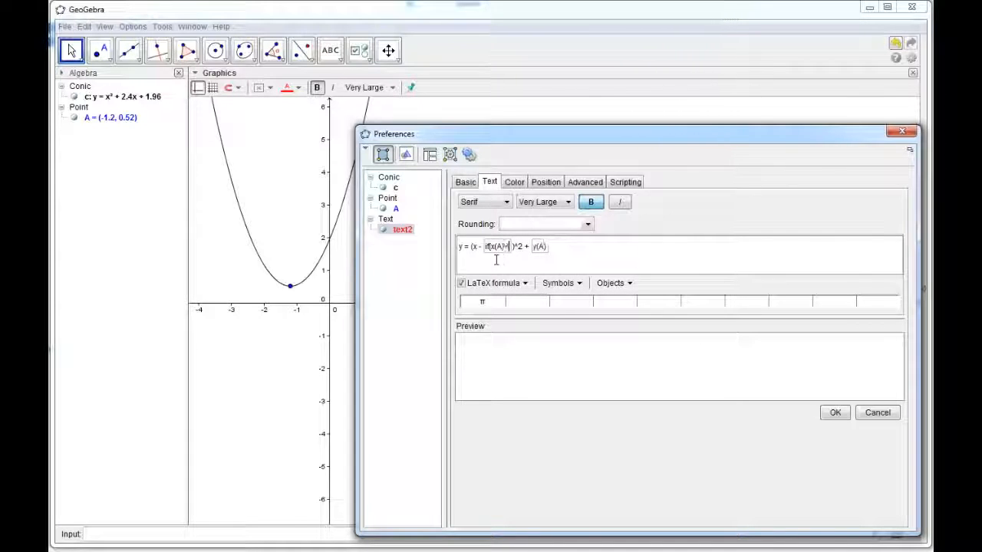
pyautogui.write('0')
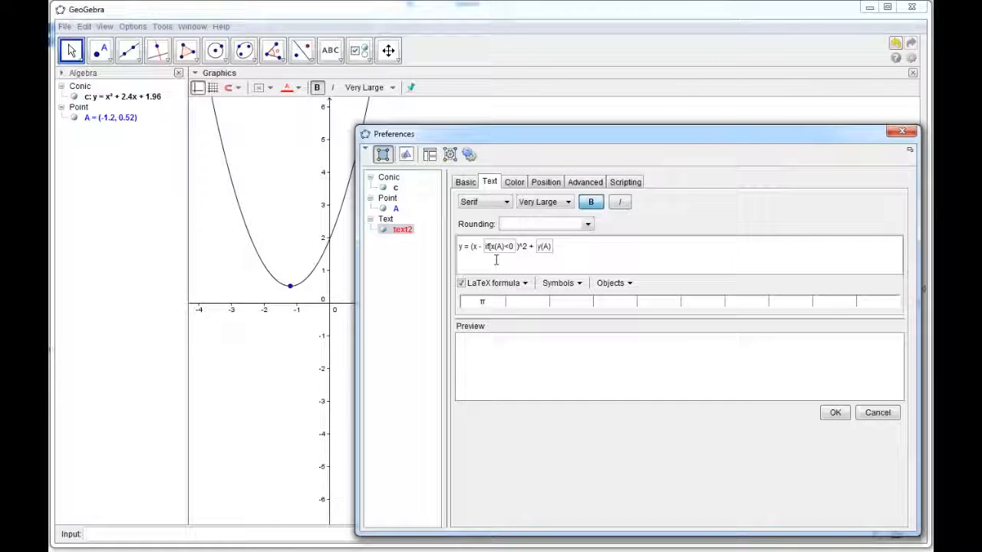
pyautogui.write(',')
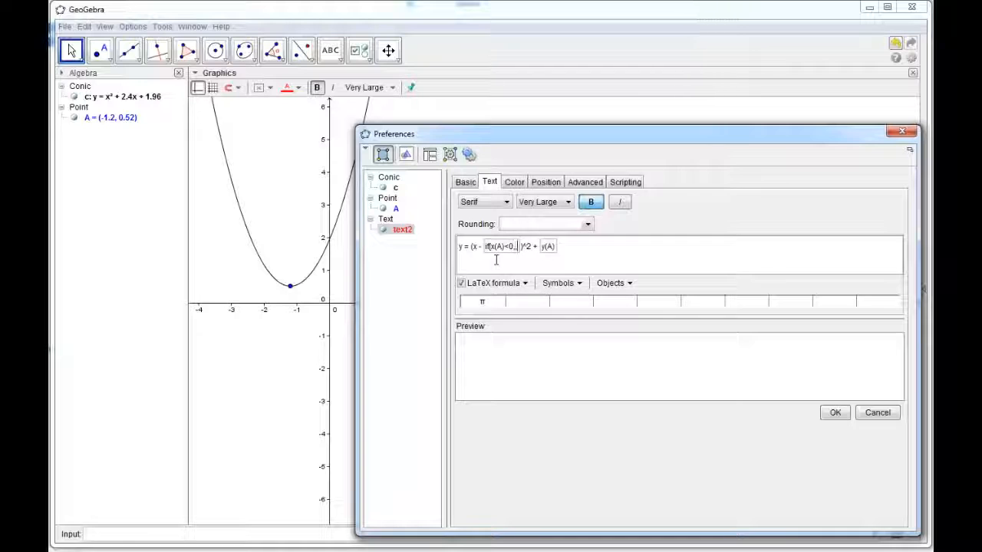
# Step: Enter "+" (-x(A)) as the result for a negative x(A) in the x conditional
pyautogui.write(' "+"')
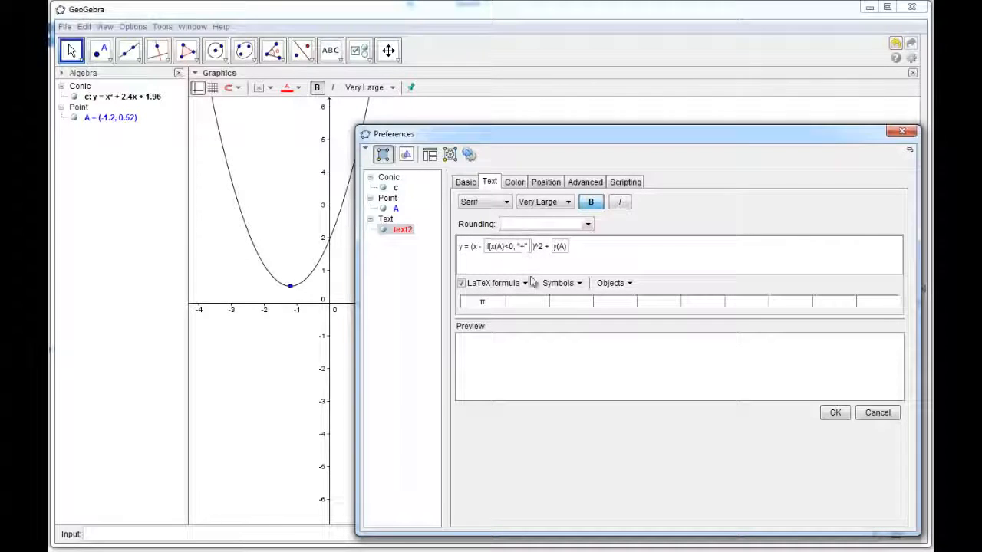
pyautogui.write(' (')
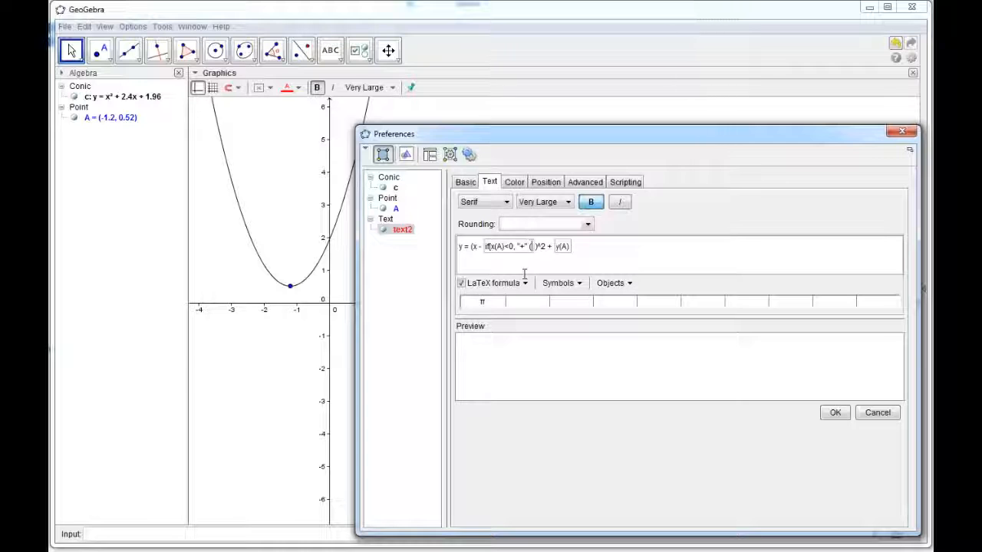
pyautogui.write('-')
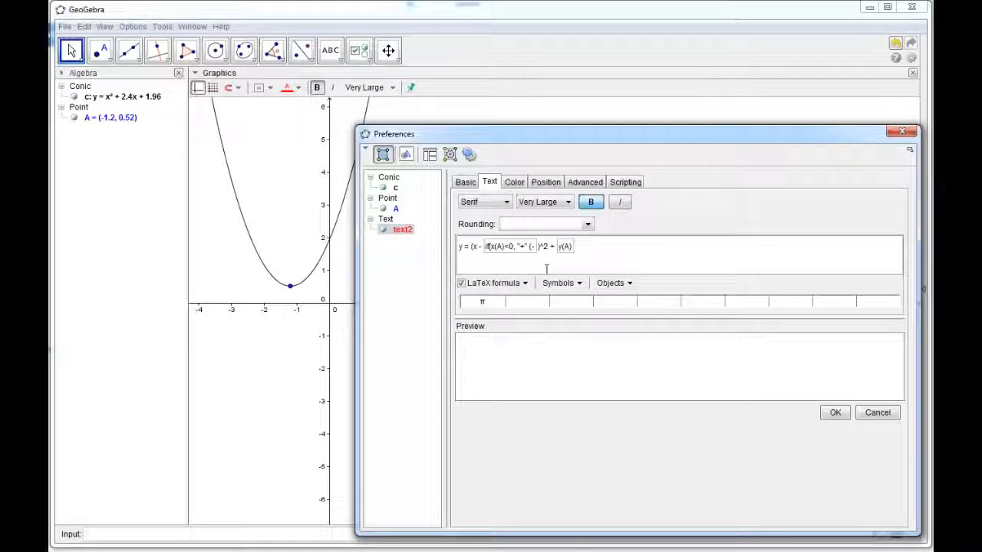
pyautogui.write('x(A)')
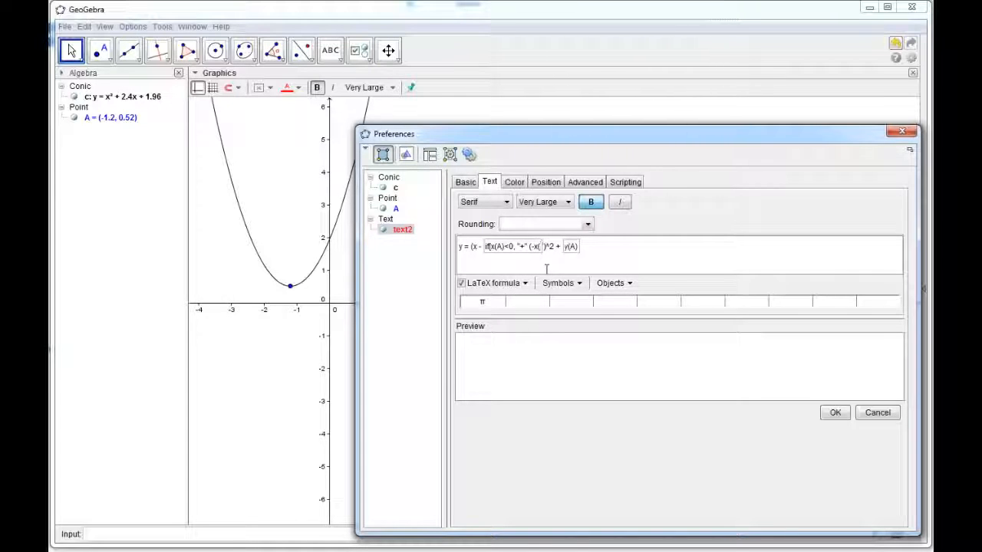
pyautogui.write('), ')
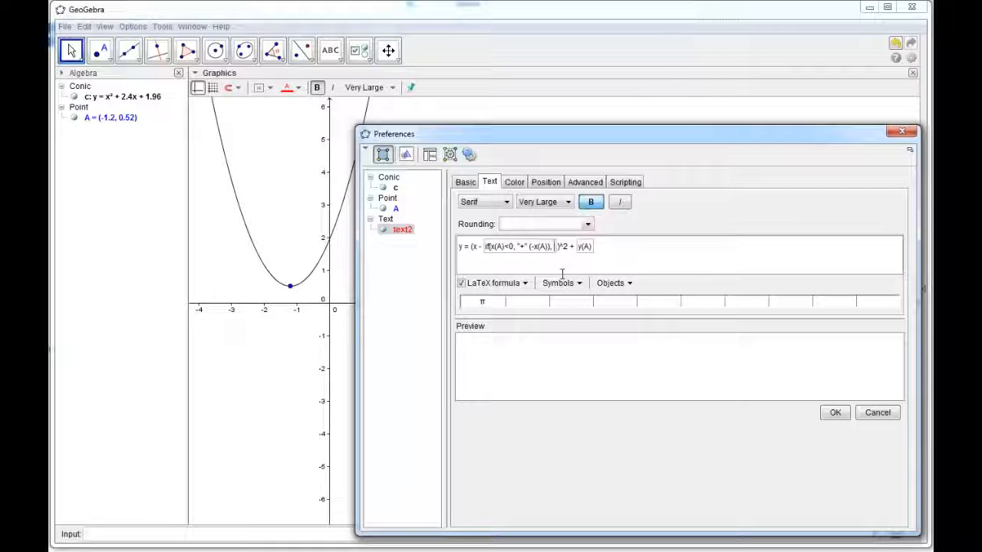
# Step: Complete the x conditional with "-" (x(A)) as its else result and remove the static minus sign before it
pyautogui.write('"-"')
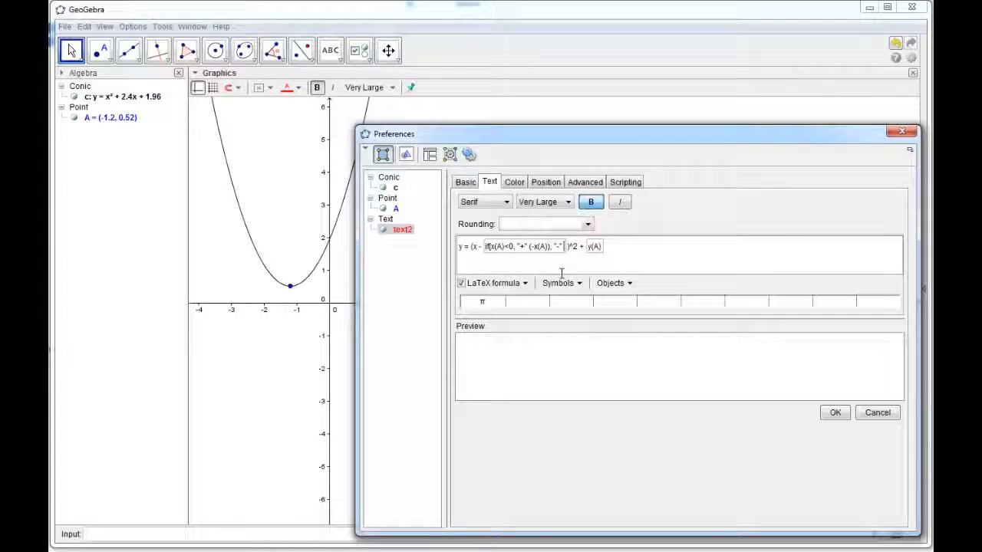
pyautogui.write('(x')
pyautogui.write('(A)')
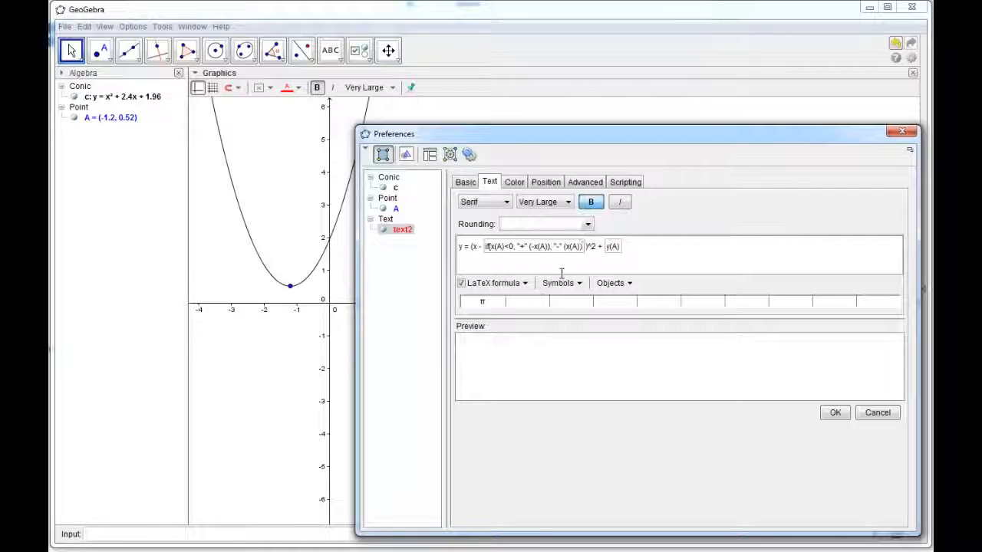
pyautogui.write(')')
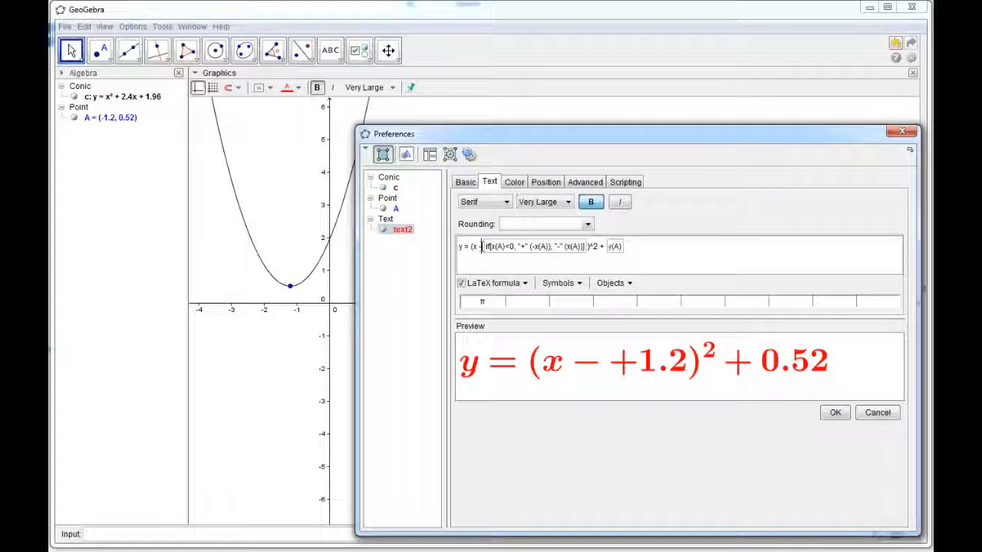
pyautogui.press('BackSpace')
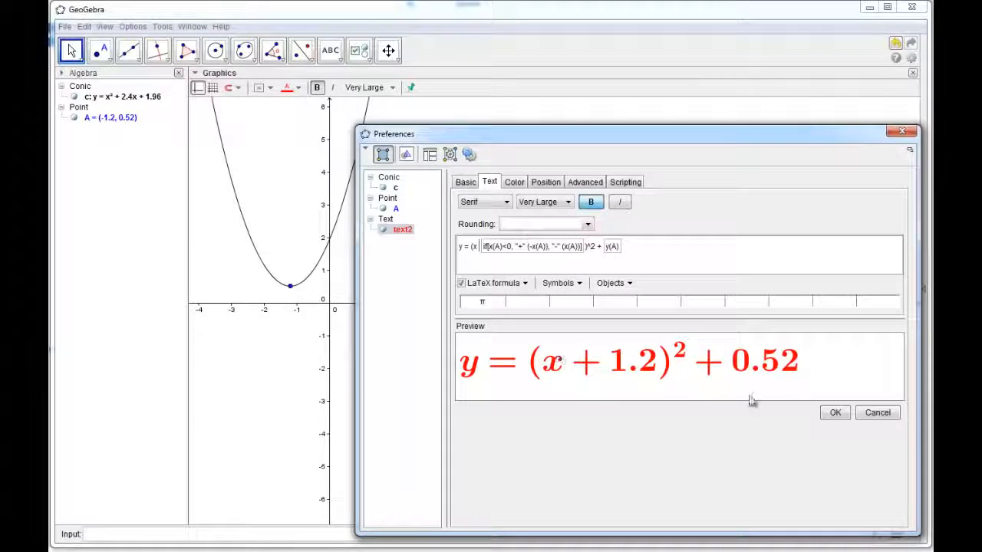
# Step: Turn the linked y(A) object into a conditional starting with if[y(A)<0, "-" (-y(A))
pyautogui.click(608, 248)
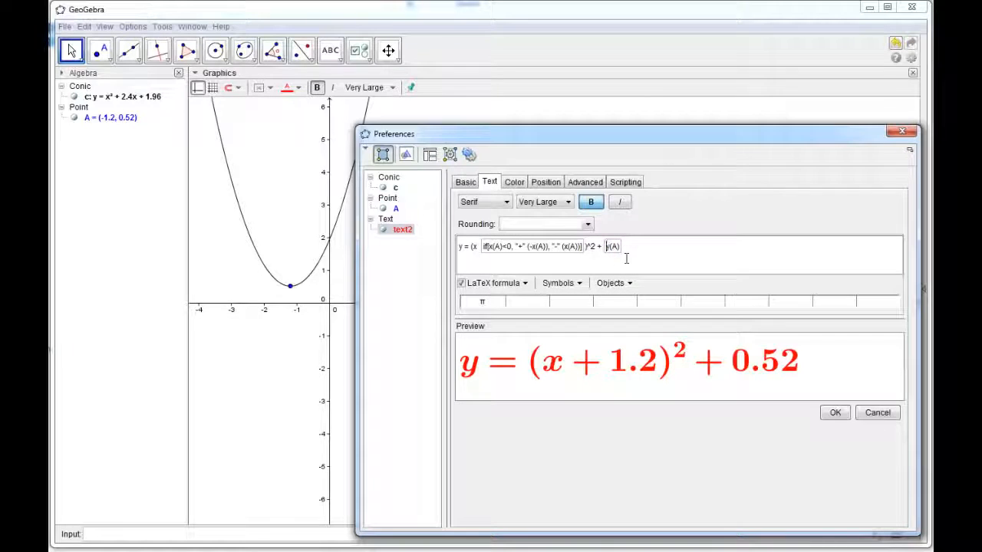
pyautogui.write('if[y(A)')
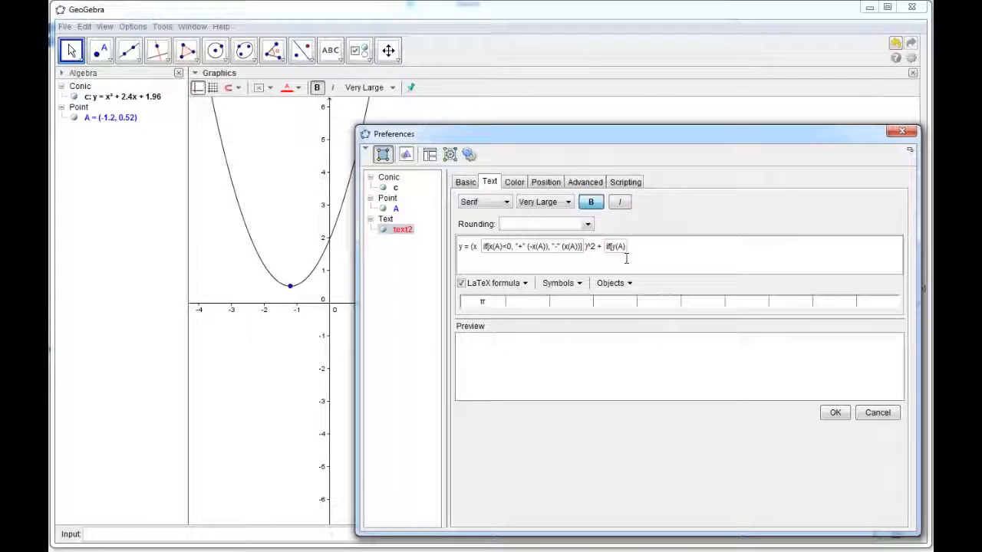
pyautogui.write('<')
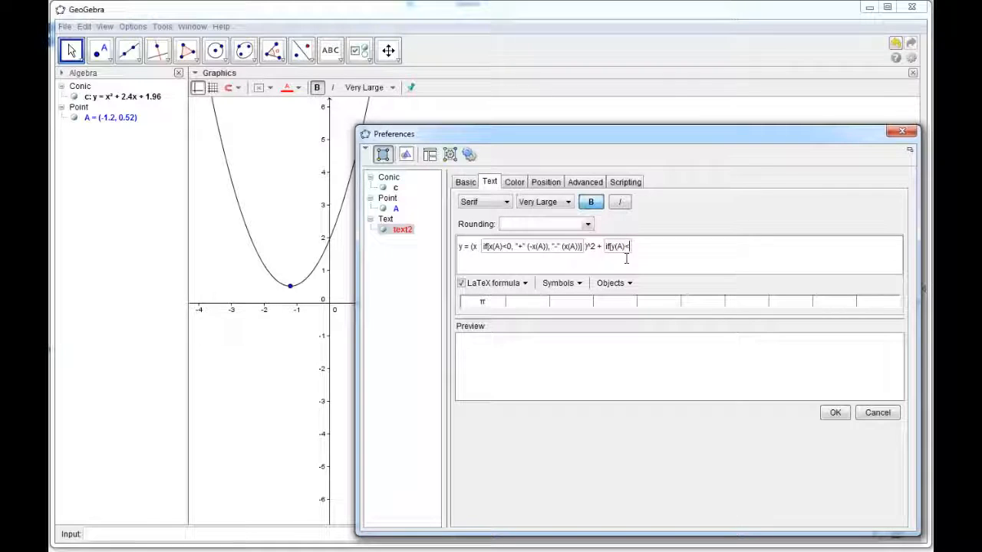
pyautogui.write('0, "-" (-')
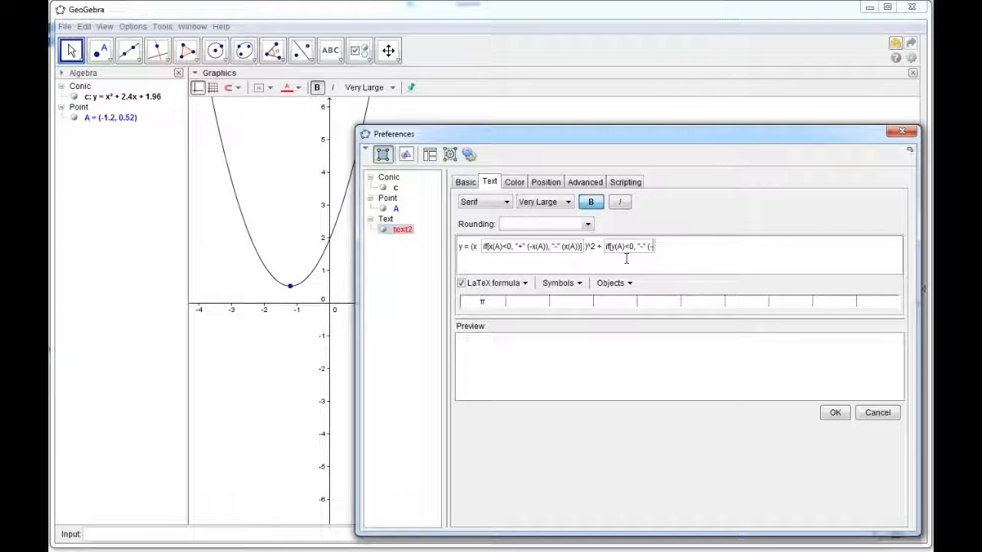
pyautogui.write('y(')
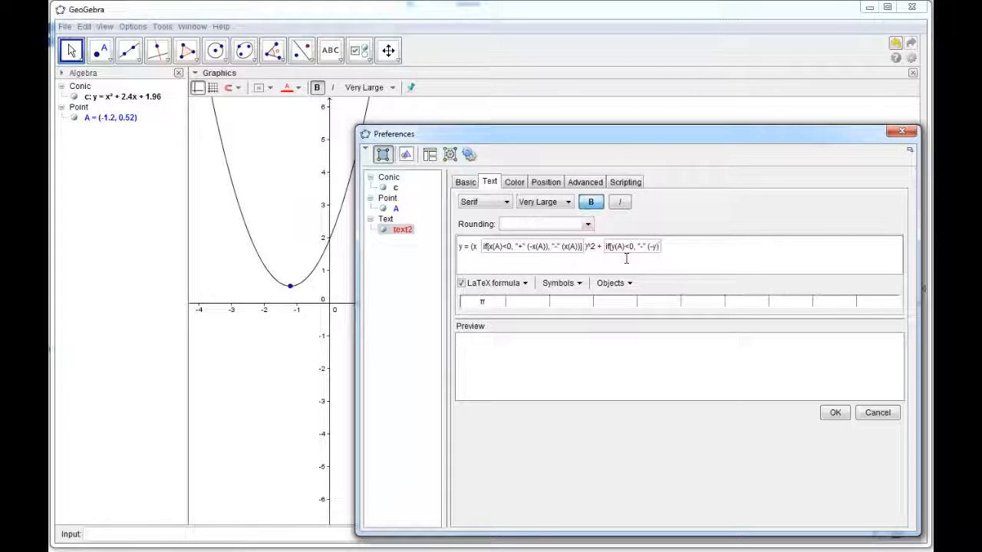
pyautogui.write('A)')
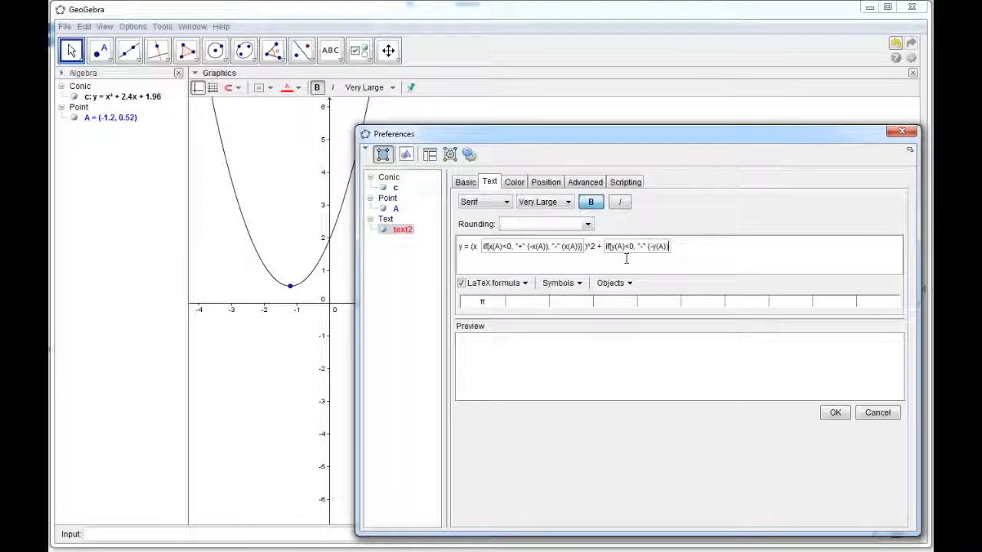
# Step: Complete the y conditional with "+" (y(A)) as its else result and the closing bracket
pyautogui.write('), "')
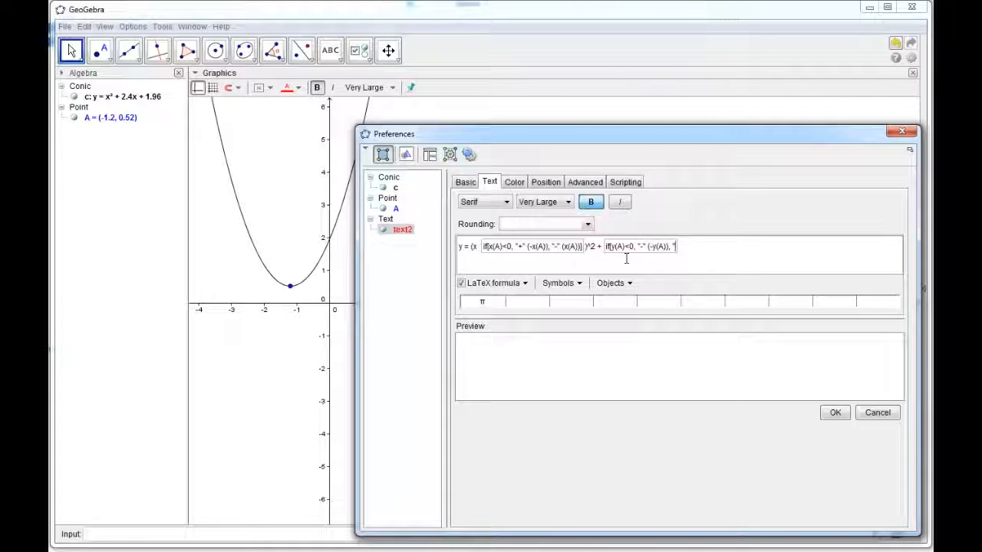
pyautogui.write('+')
pyautogui.write('" (')
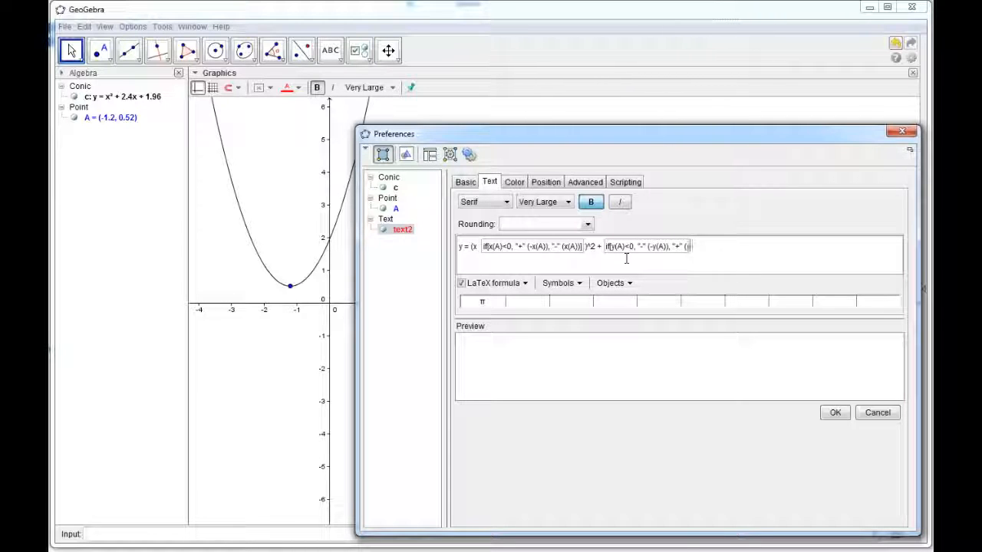
pyautogui.write('y(A')
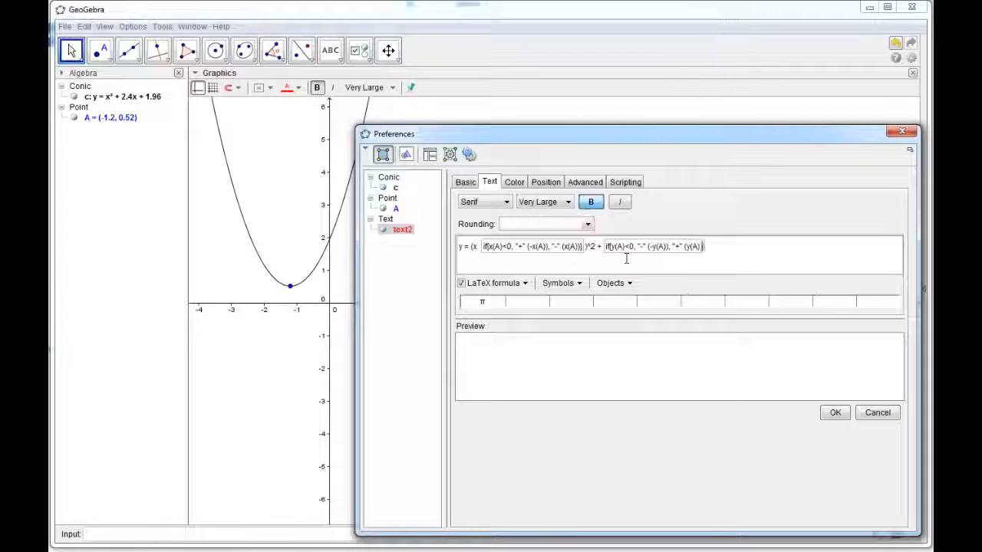
pyautogui.write('))')
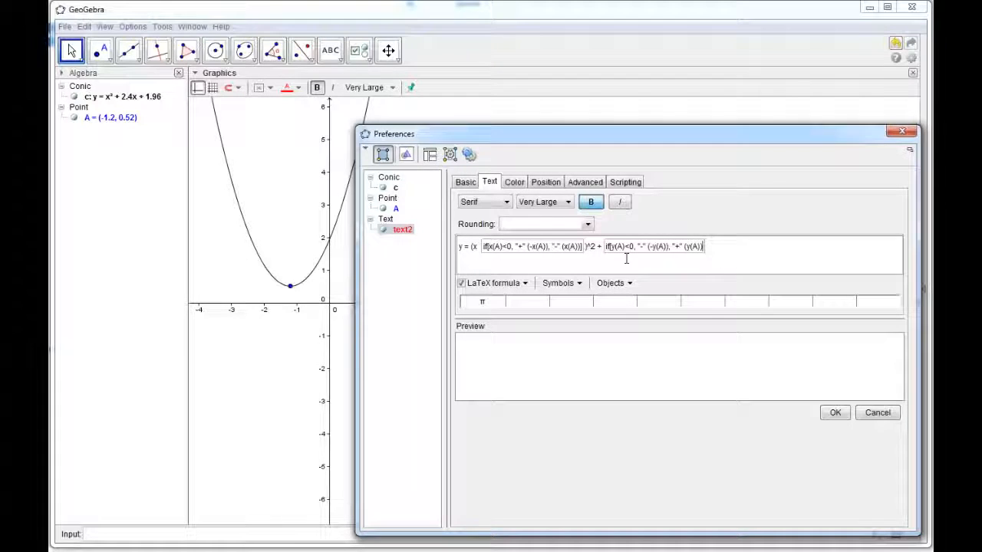
pyautogui.write(']')
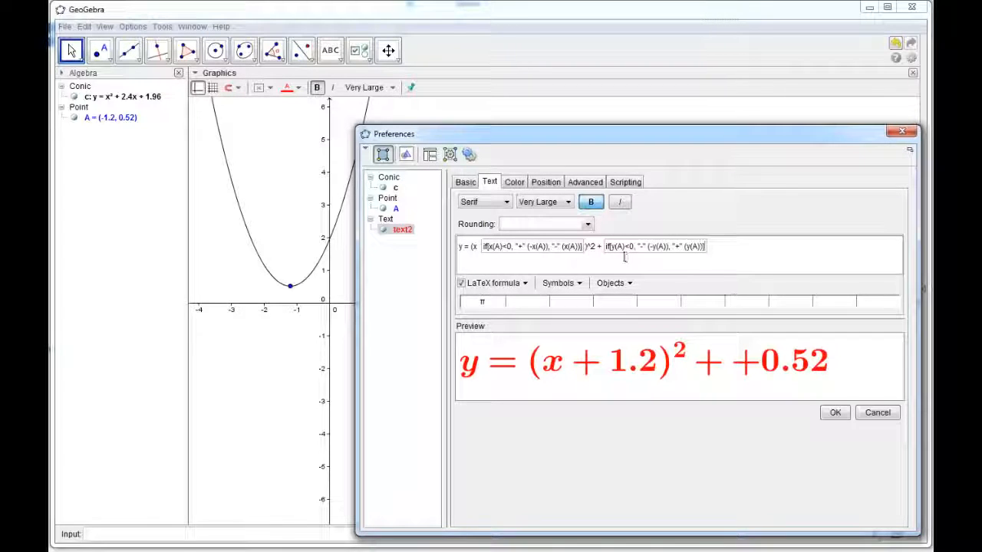
# Step: Delete the static plus sign before the y conditional, apply the text change and close the preferences
pyautogui.moveTo(607, 247); pyautogui.dragTo(598, 250)
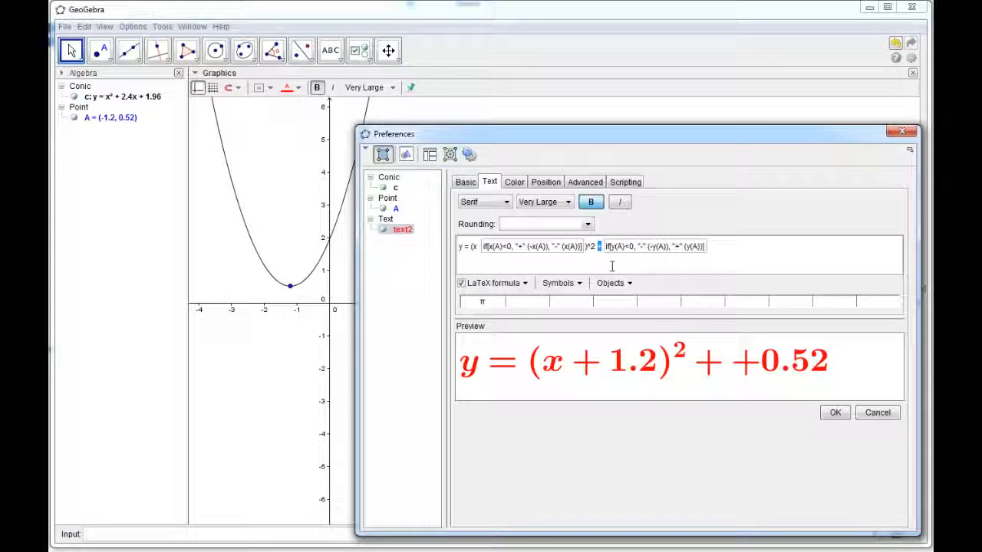
pyautogui.press('Delete')
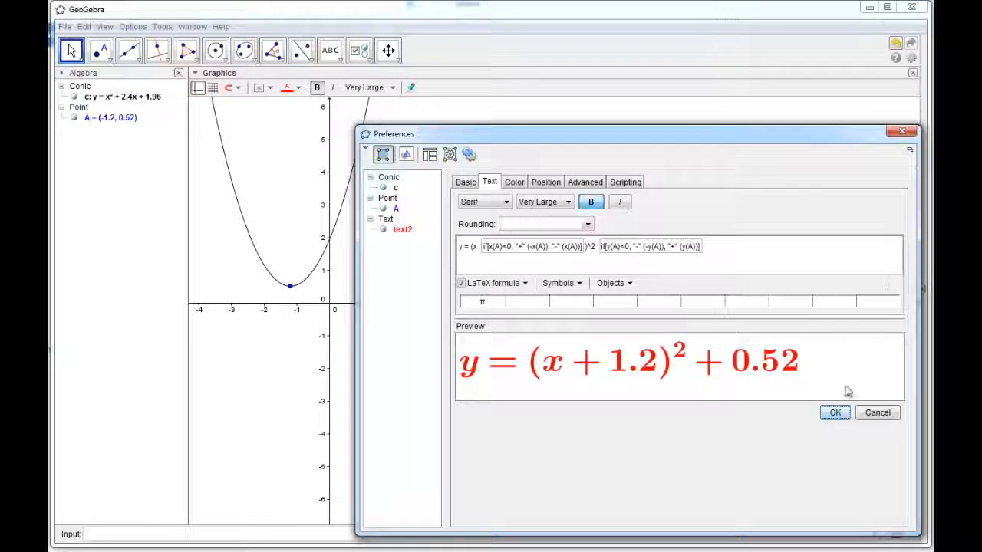
pyautogui.click(834, 418)
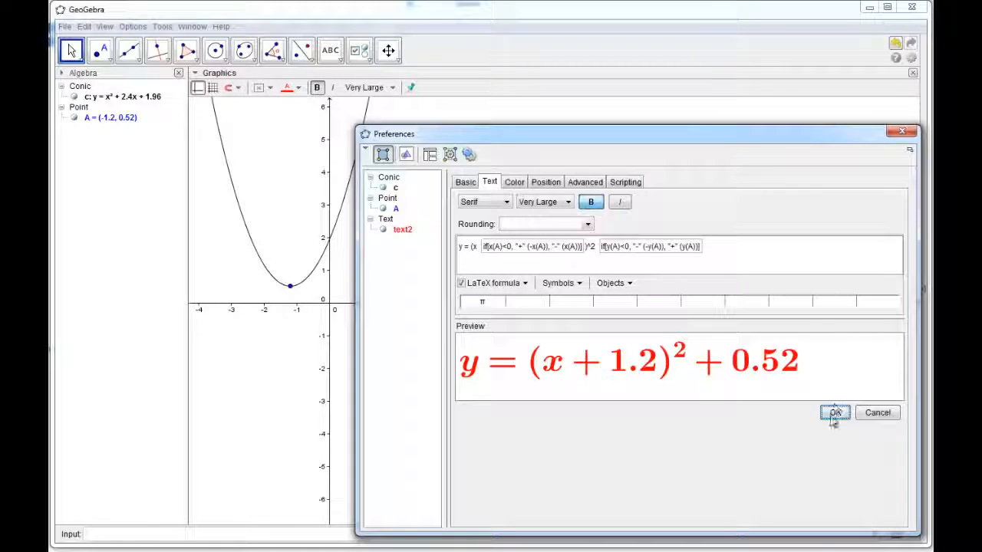
pyautogui.click(902, 131)
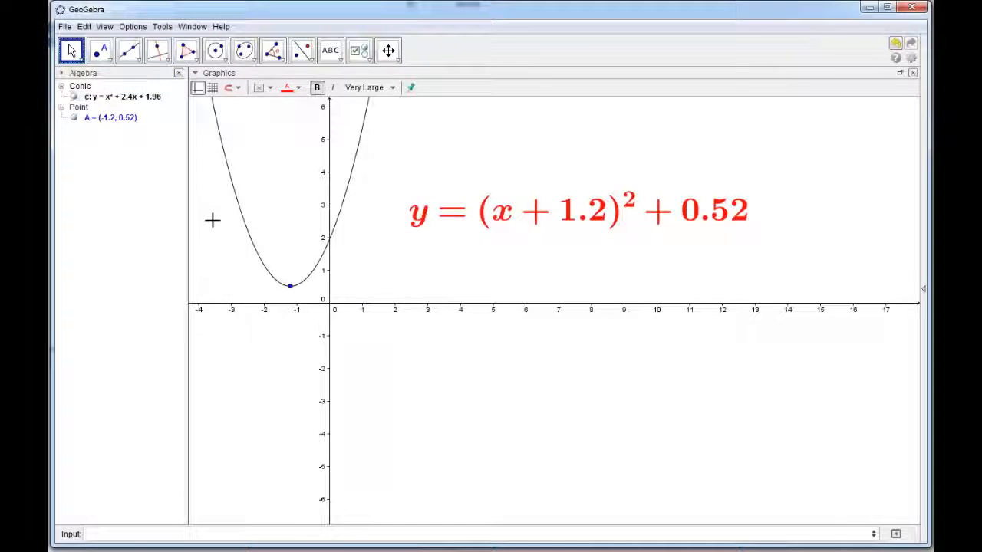
# Step: Test the equation's signs by moving vertex A to about (3.6, 3.84) and back to about (-1.78, 1)
pyautogui.click(289, 286)
pyautogui.moveTo(289, 285); pyautogui.dragTo(448, 178)
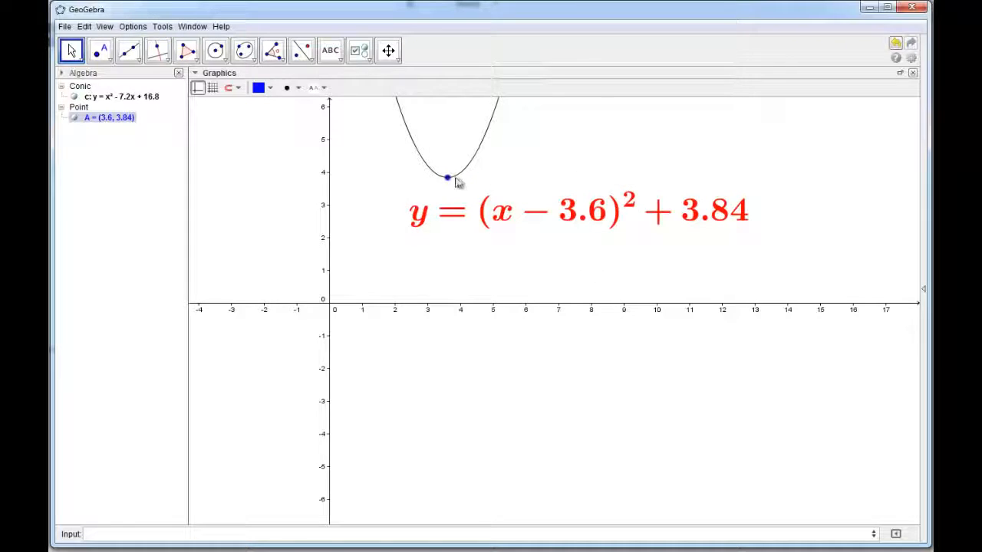
pyautogui.moveTo(448, 181); pyautogui.dragTo(271, 270)
# Step: Move the red equation text up and slightly left, beside the parabola's upper right arm, and deselect it
pyautogui.click(580, 223)
pyautogui.moveTo(581, 224); pyautogui.dragTo(575, 169)
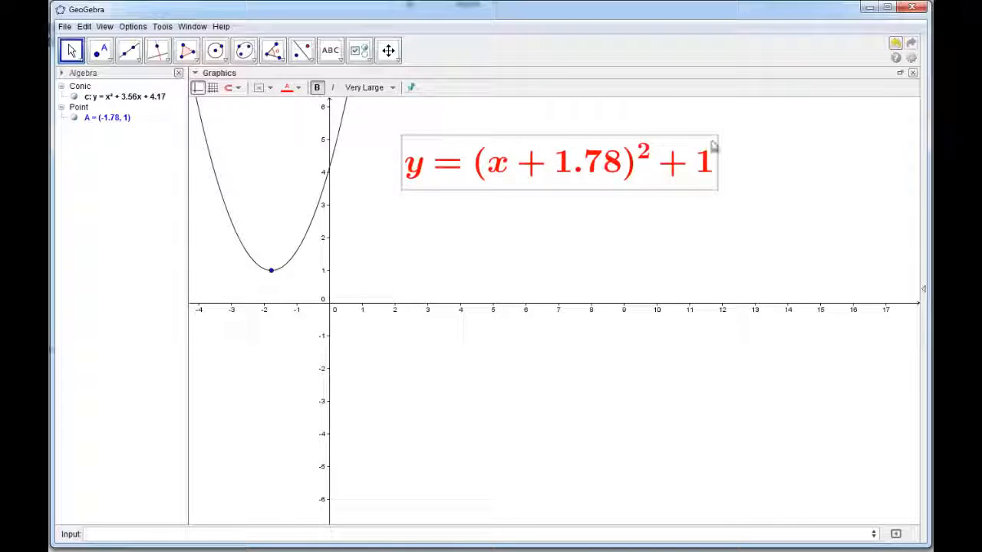
pyautogui.moveTo(553, 170); pyautogui.dragTo(525, 153)
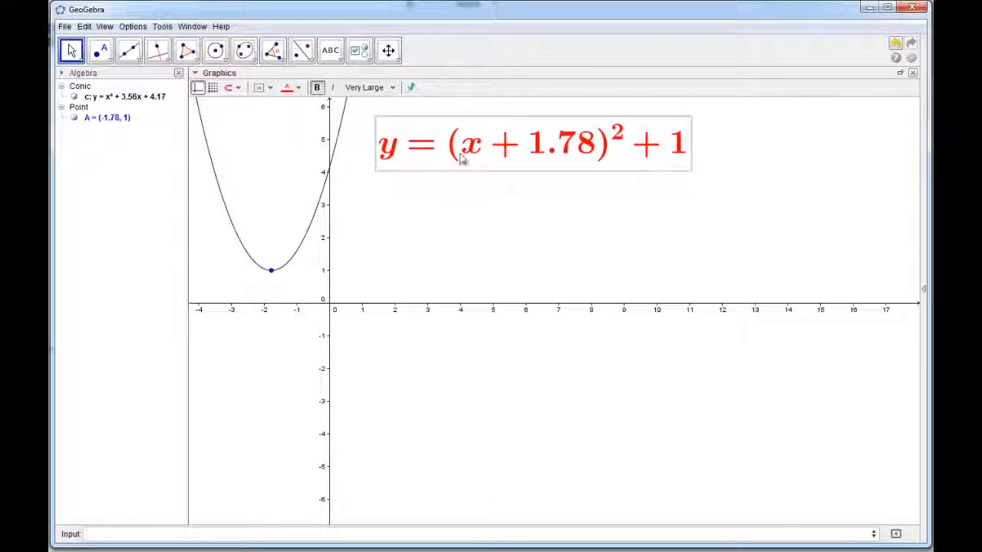
pyautogui.click(454, 243)
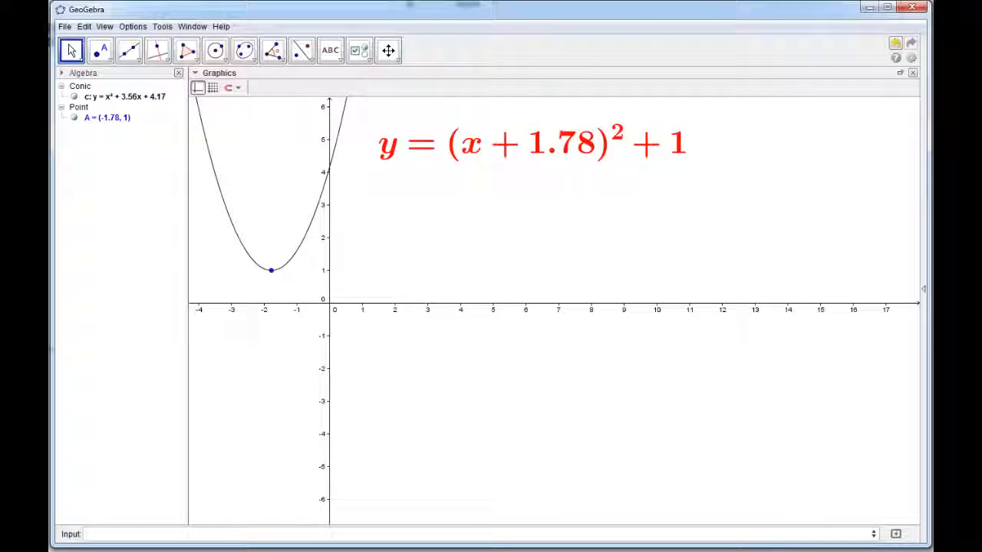